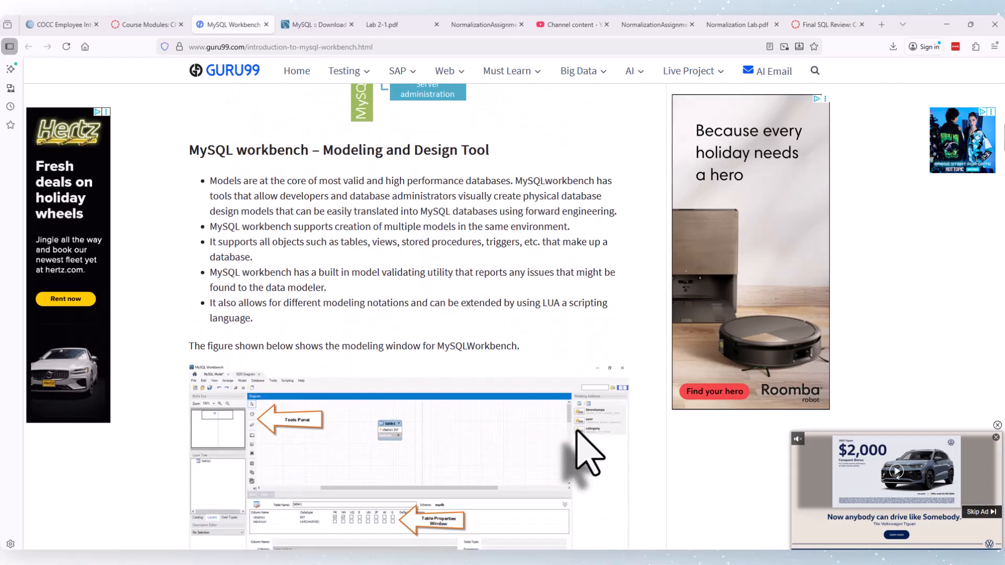
# Open the MySQL Community Server download page linked in the article's Windows installation section.
pyautogui.scroll(-5, 578, 433)
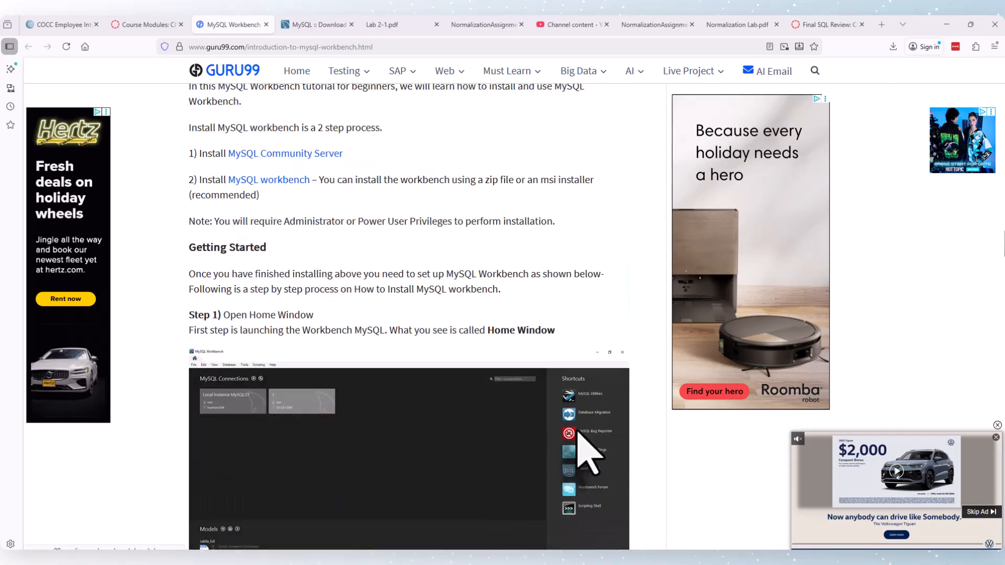
pyautogui.scroll(3, 578, 432)
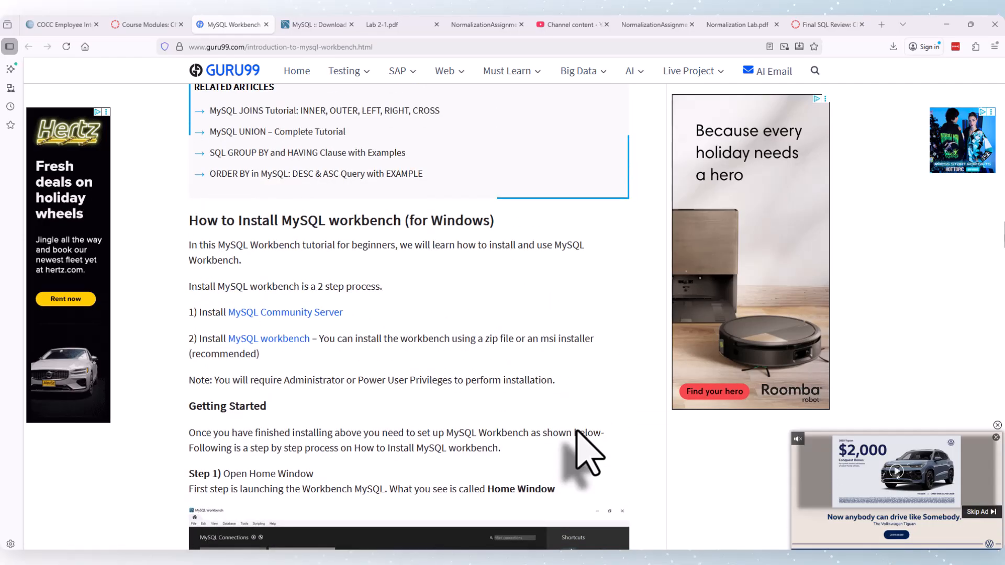
pyautogui.scroll(1, 586, 453)
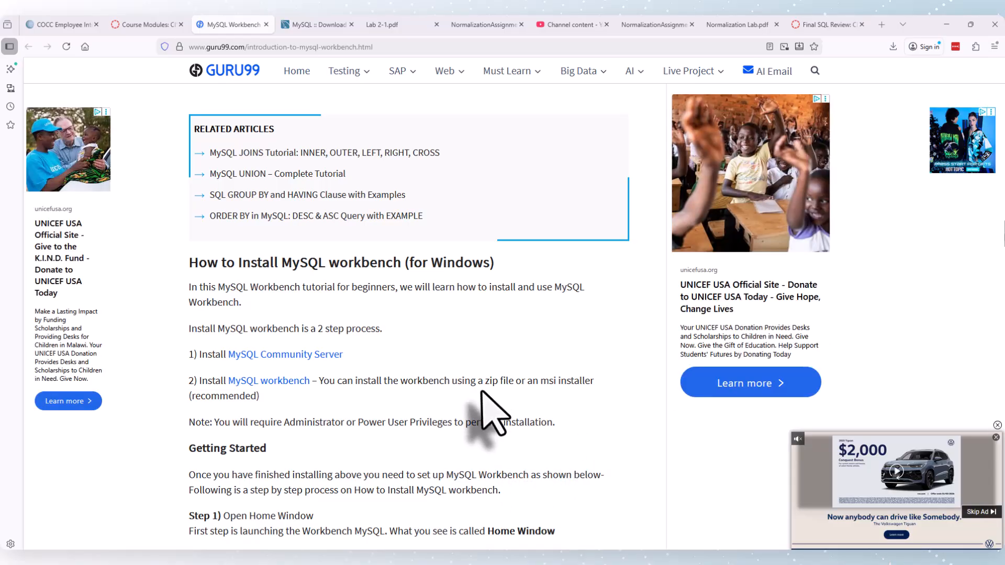
pyautogui.scroll(-1, 486, 398)
pyautogui.scroll(1, 482, 395)
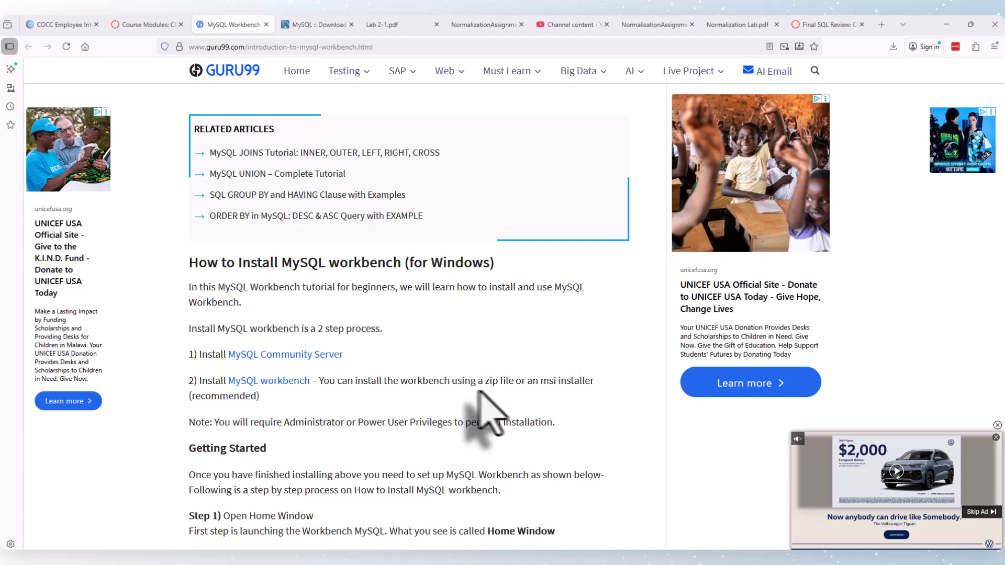
pyautogui.click(311, 355)
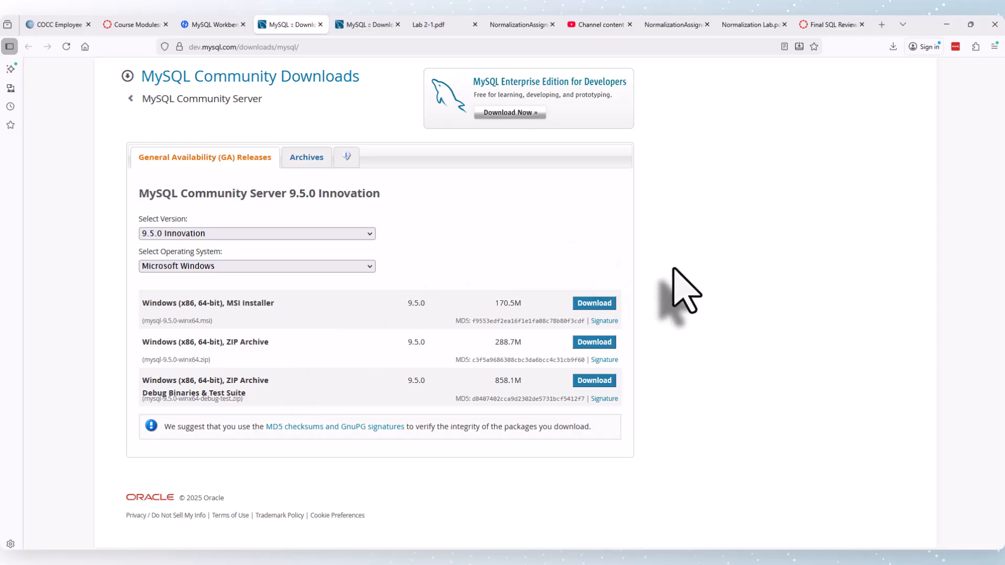
# Download the Windows (x86, 64-bit) MSI Installer for MySQL Community Server 9.5.0 without logging in or signing up.
pyautogui.click(596, 305)
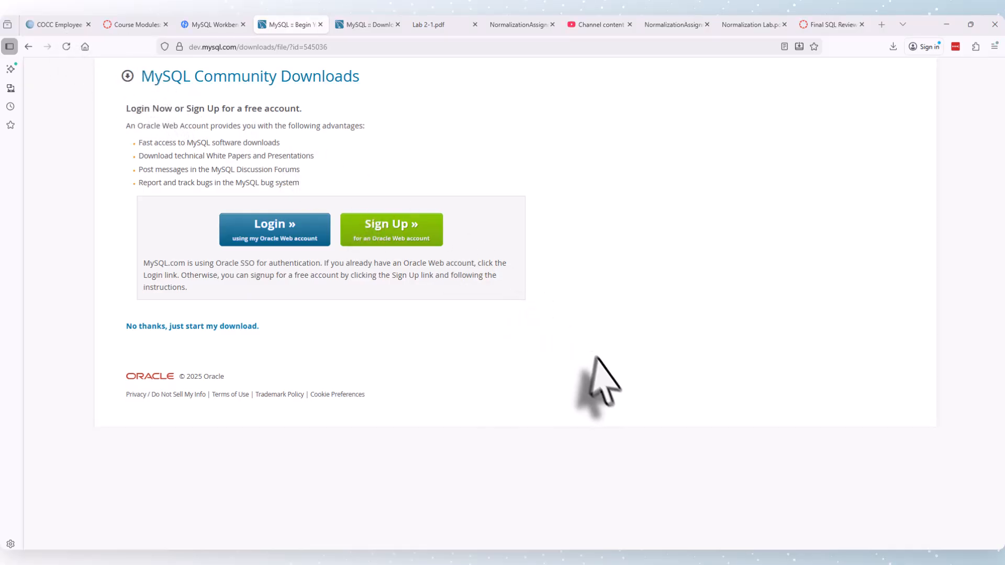
pyautogui.click(180, 326)
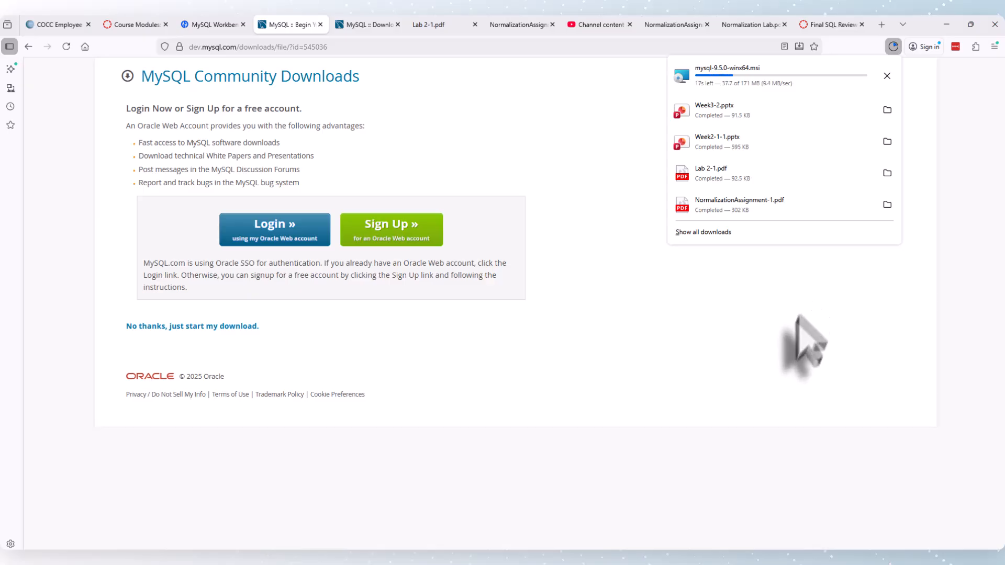
pyautogui.click(765, 372)
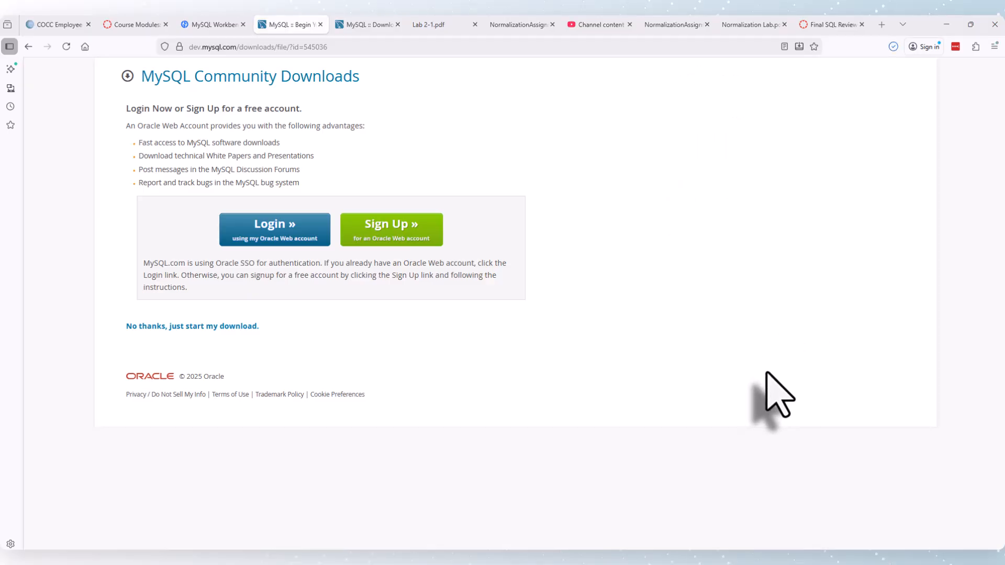
# Launch the downloaded mysql-9.5.0-winx64.msi installer and allow the executable file to open.
pyautogui.click(892, 47)
pyautogui.click(819, 76)
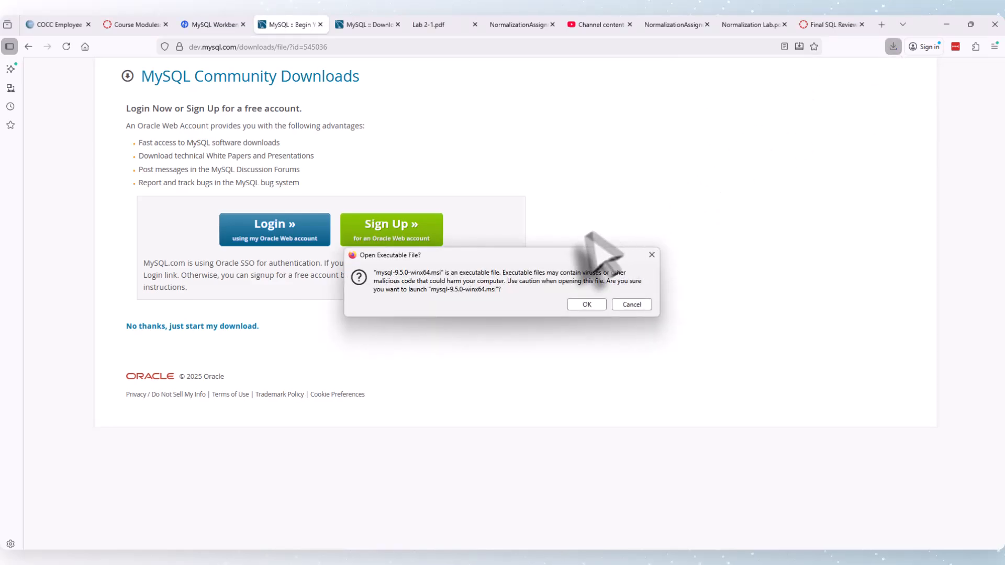
pyautogui.click(587, 304)
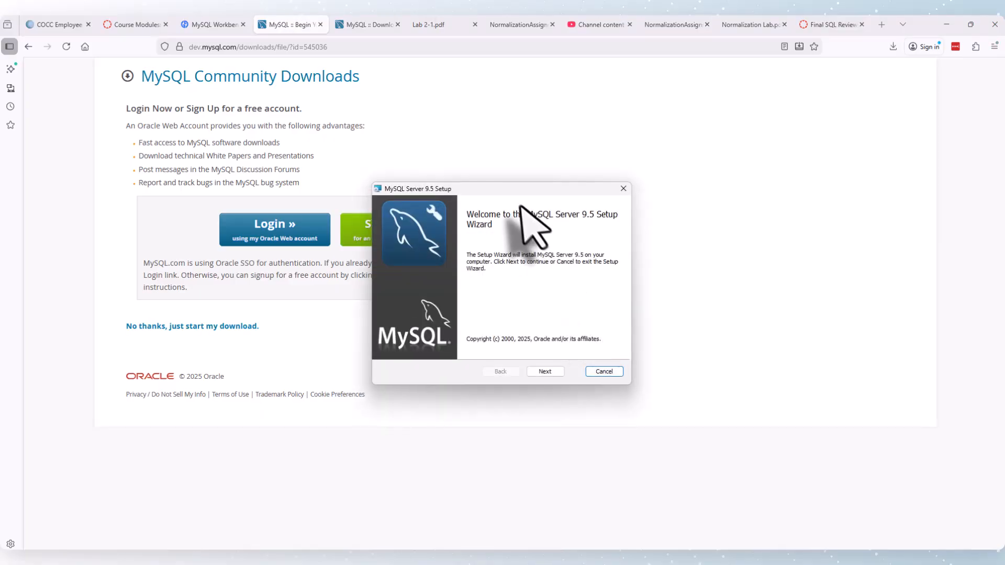
# Accept the license agreement, install MySQL Server 9.5 with the Typical setup, and finish with Run MySQL Configurator enabled.
pyautogui.click(506, 321)
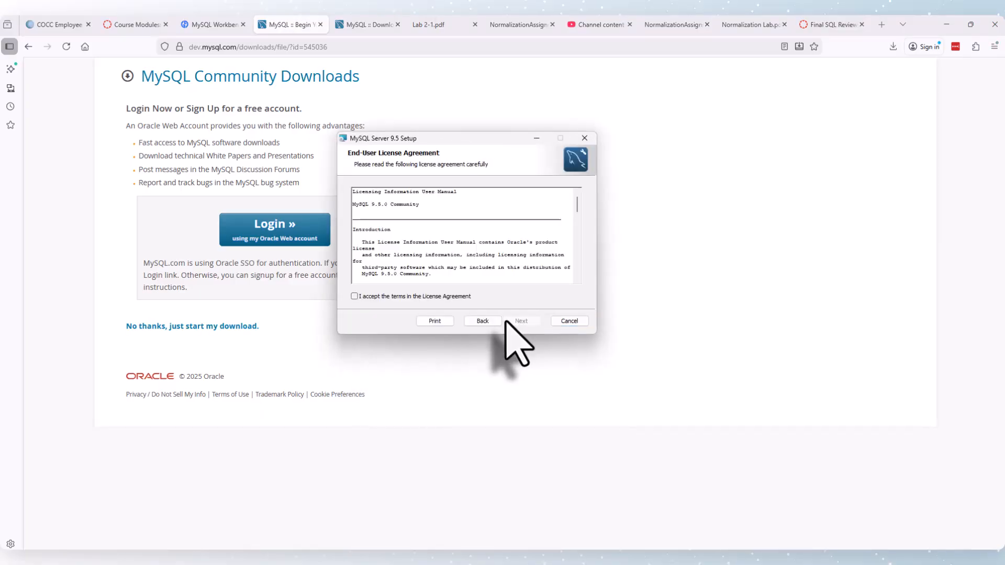
pyautogui.click(354, 296)
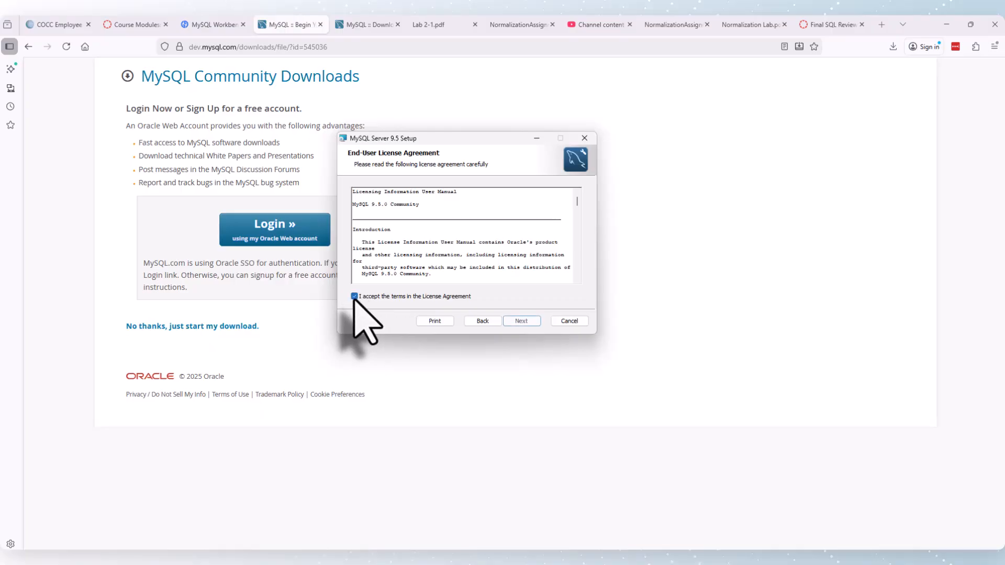
pyautogui.click(521, 321)
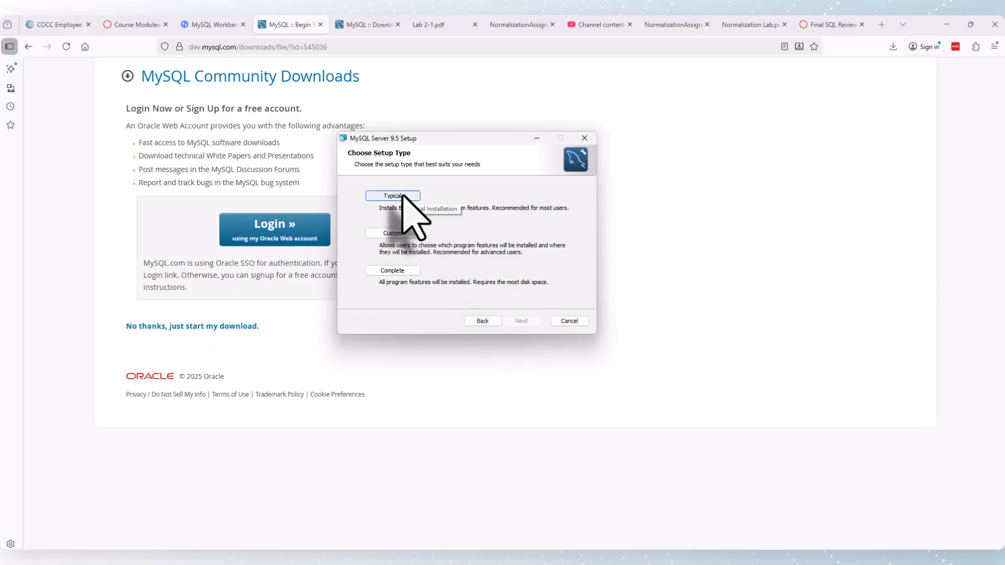
pyautogui.click(403, 195)
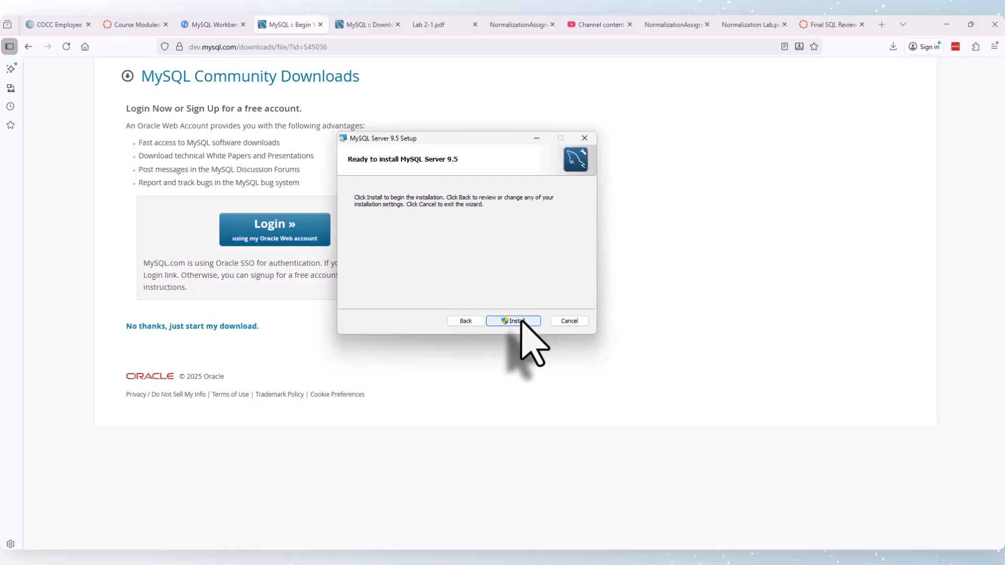
pyautogui.click(516, 322)
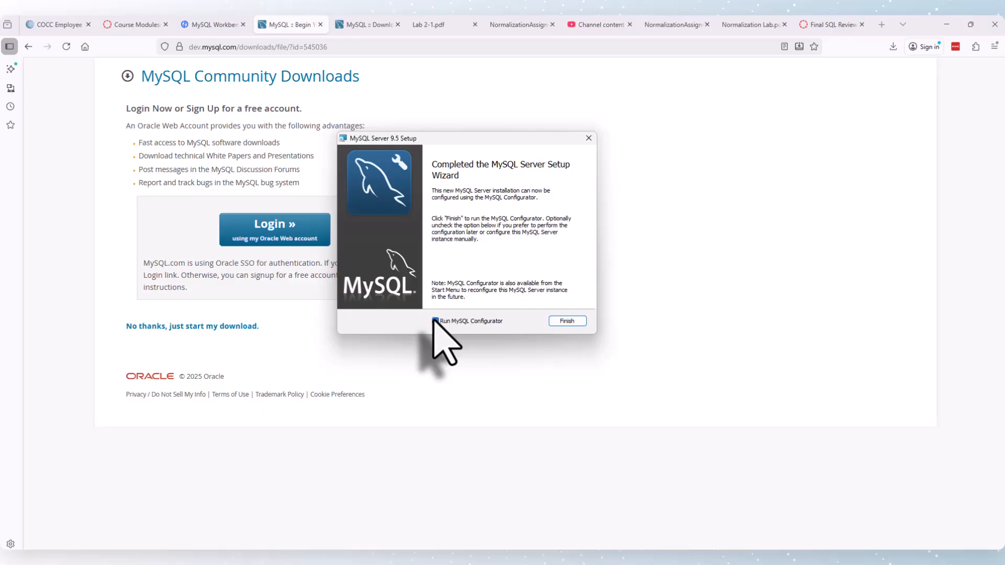
pyautogui.click(574, 322)
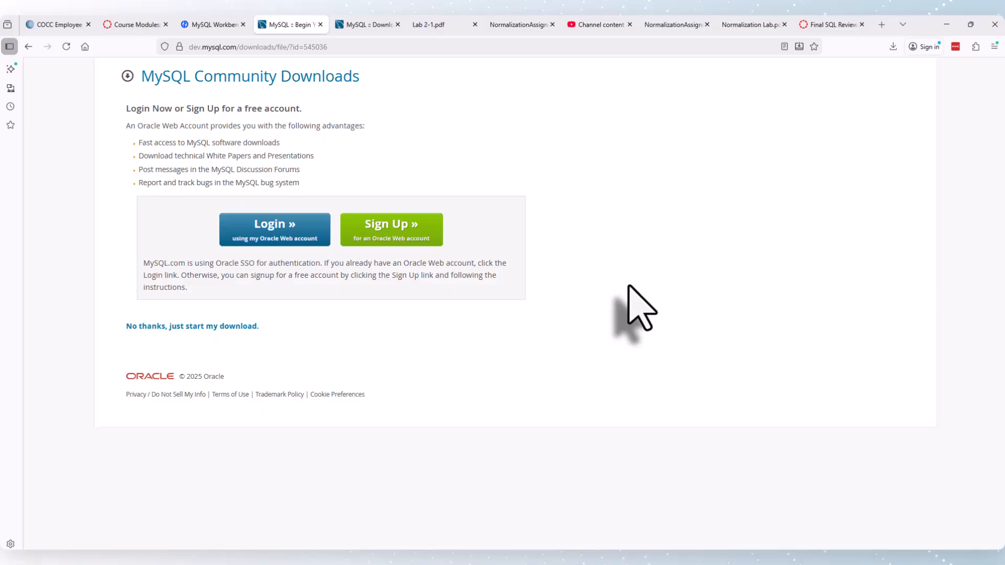
# Switch to MySQL Configurator and accept the default data directory and the Development Computer networking settings with TCP/IP port 3306.
pyautogui.moveTo(712, 561)
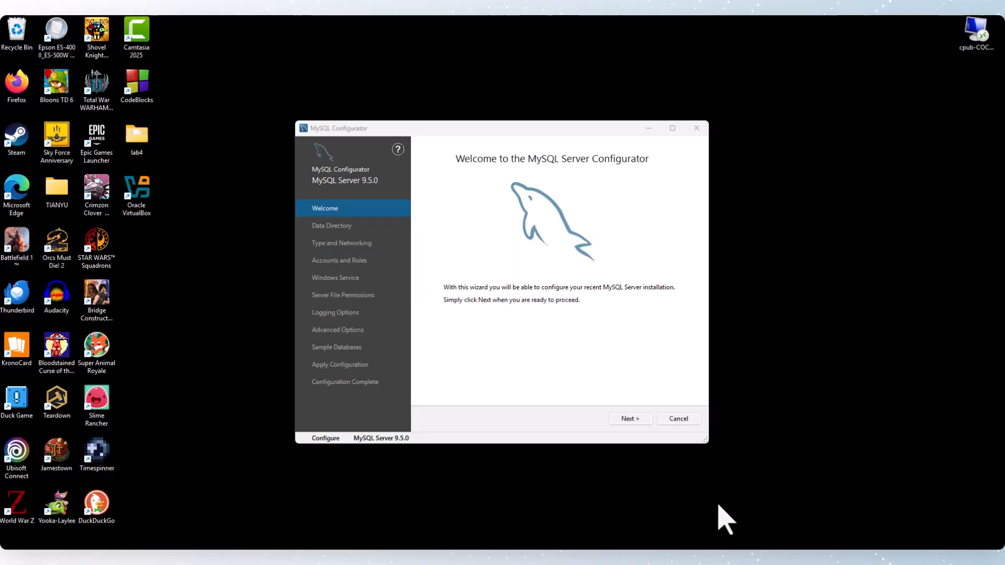
pyautogui.click(718, 516)
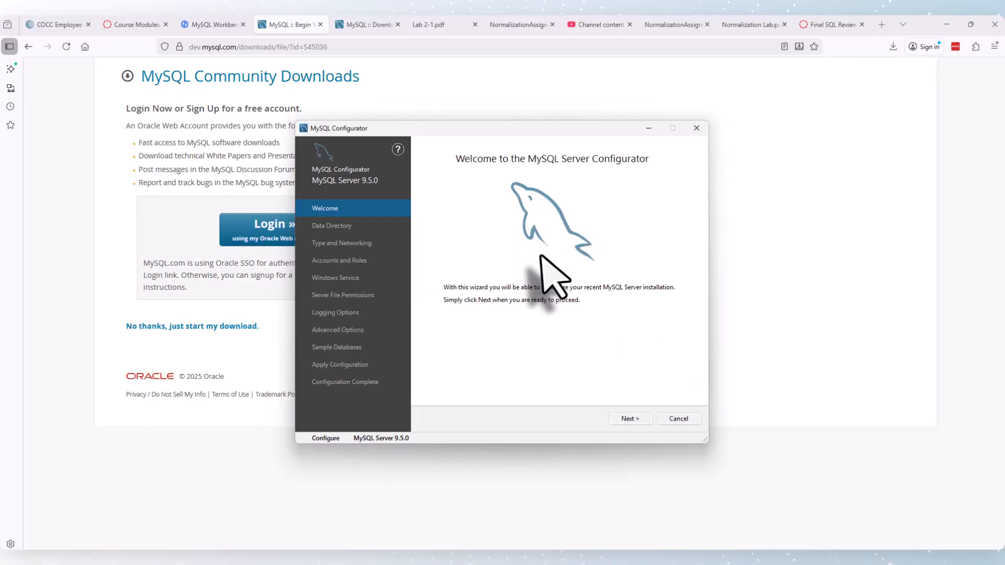
pyautogui.moveTo(516, 129); pyautogui.dragTo(355, 97)
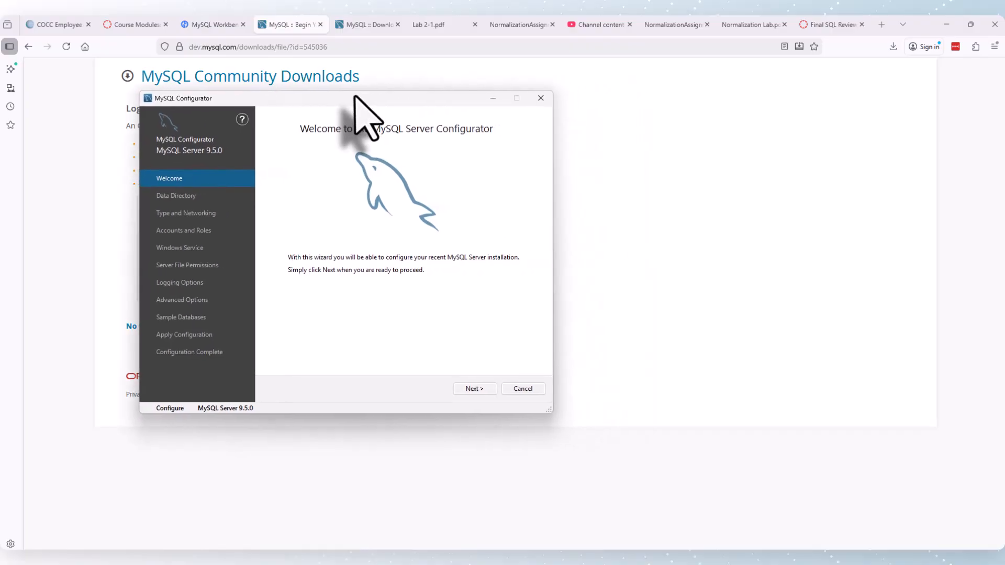
pyautogui.click(474, 389)
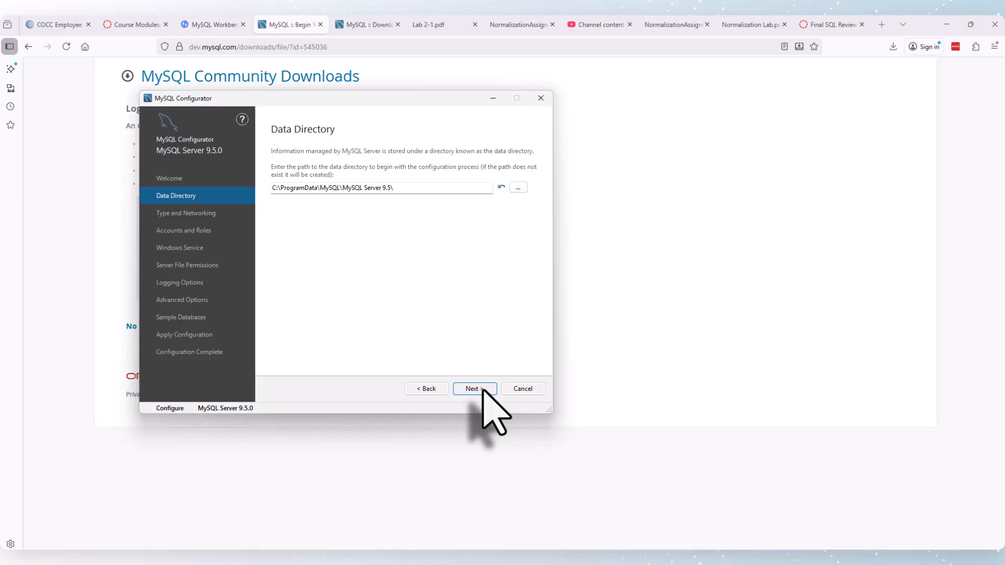
pyautogui.click(474, 389)
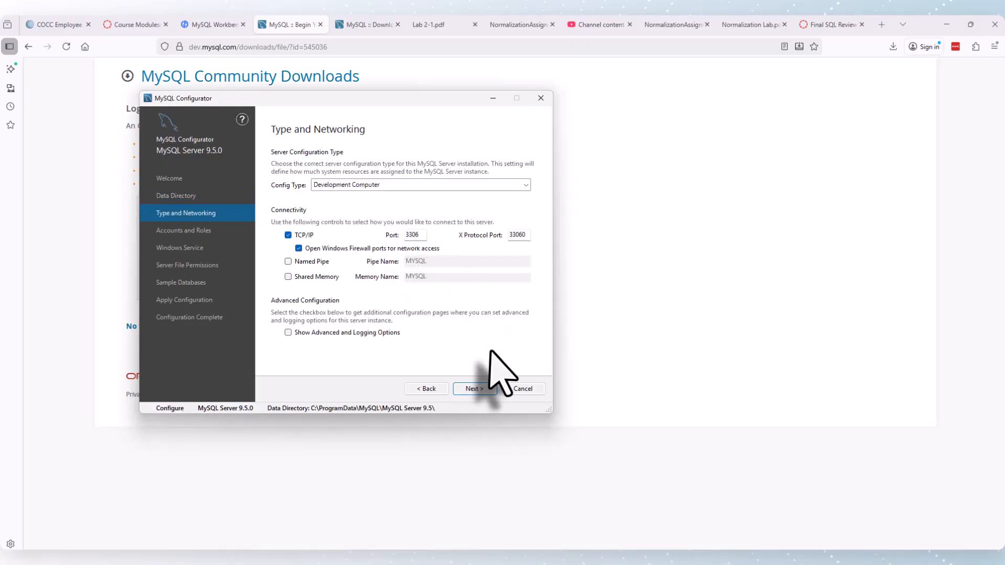
pyautogui.click(485, 390)
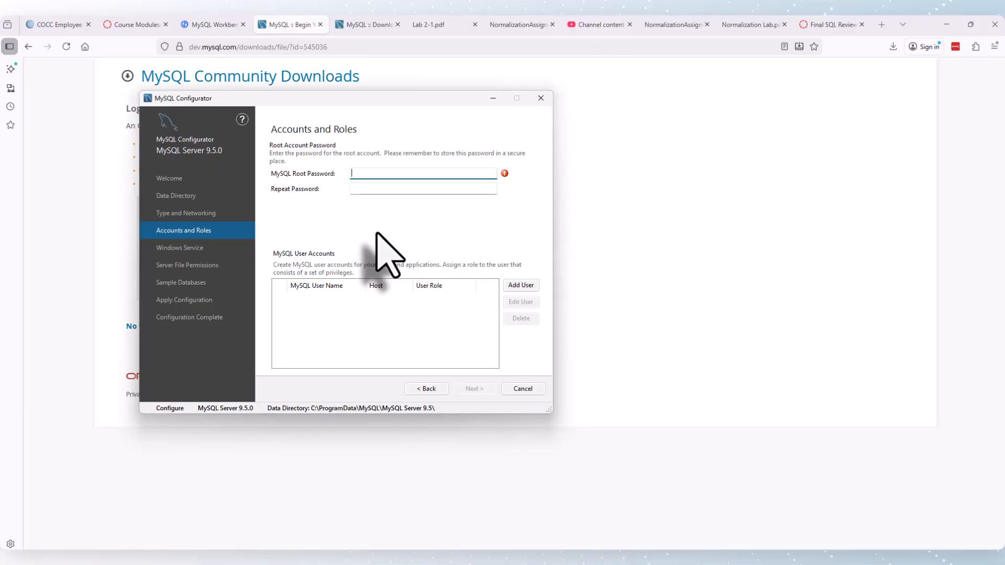
# Enter the MySQL root password, repeat it for confirmation, and continue without adding user accounts.
pyautogui.moveTo(388, 99); pyautogui.dragTo(365, 83)
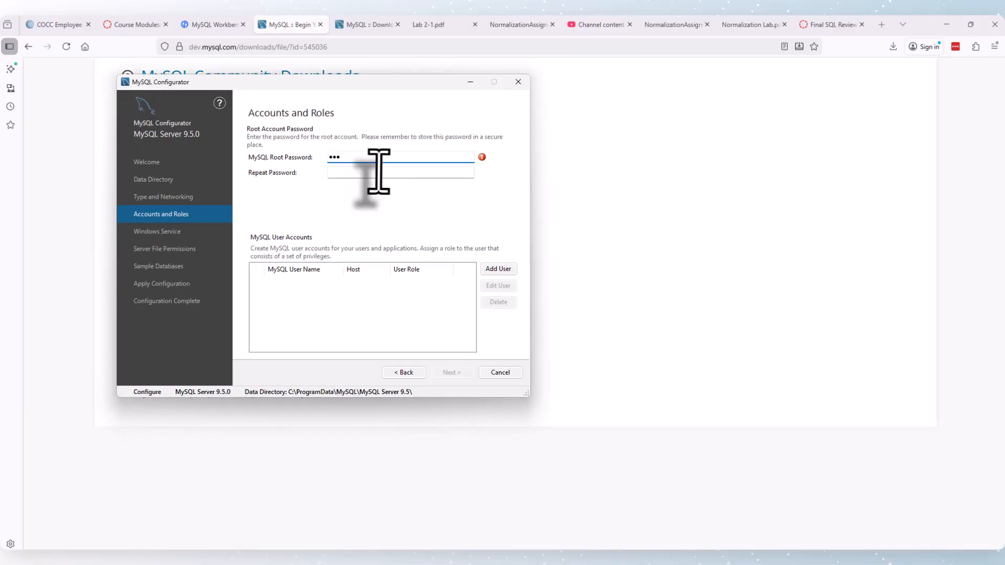
pyautogui.click(378, 172)
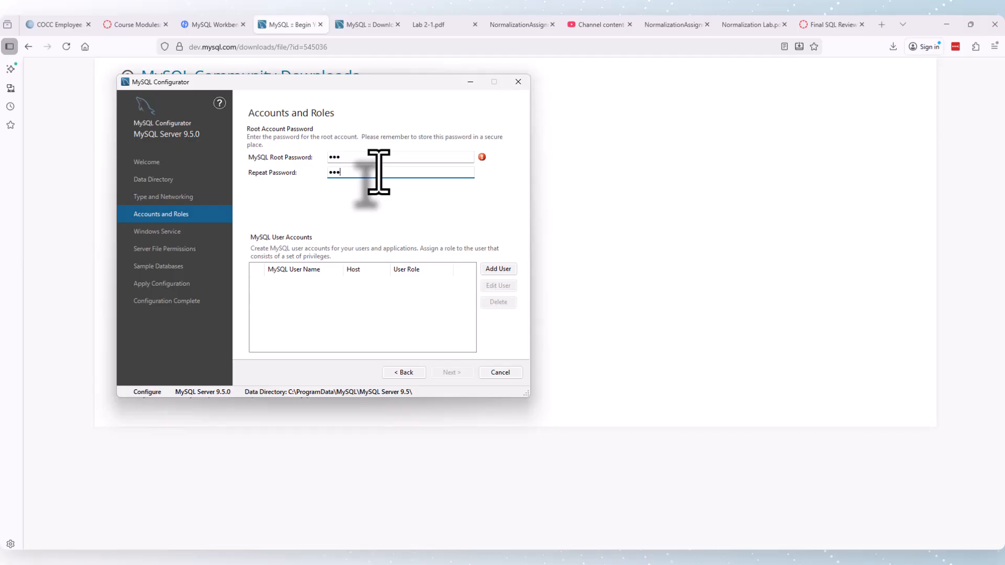
pyautogui.click(370, 159)
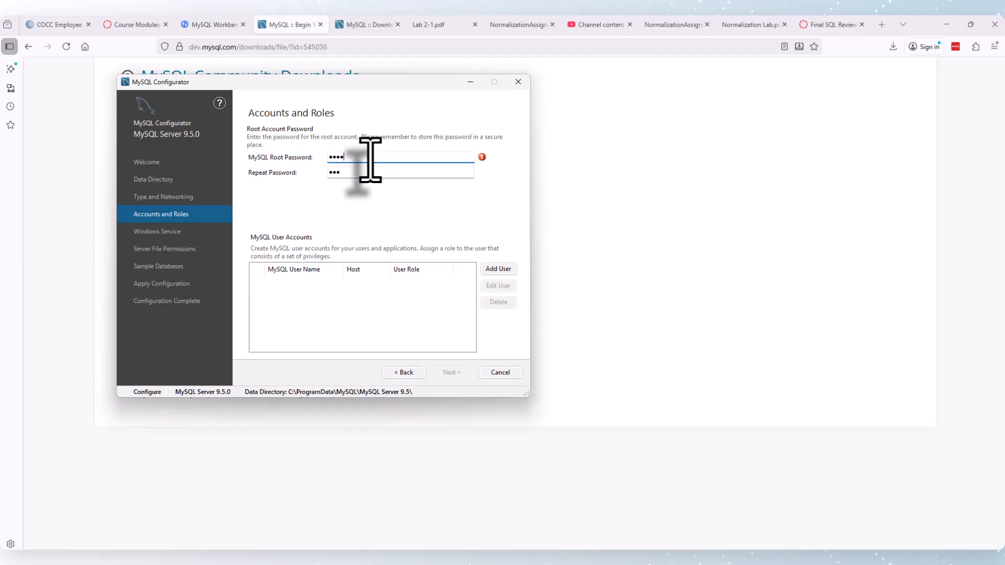
pyautogui.click(372, 173)
pyautogui.write('4')
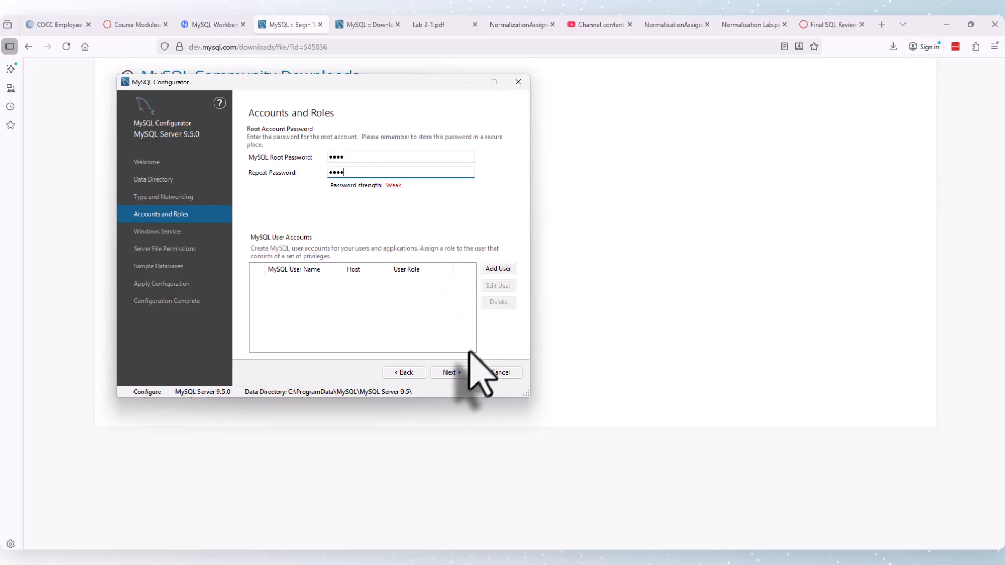
pyautogui.click(454, 373)
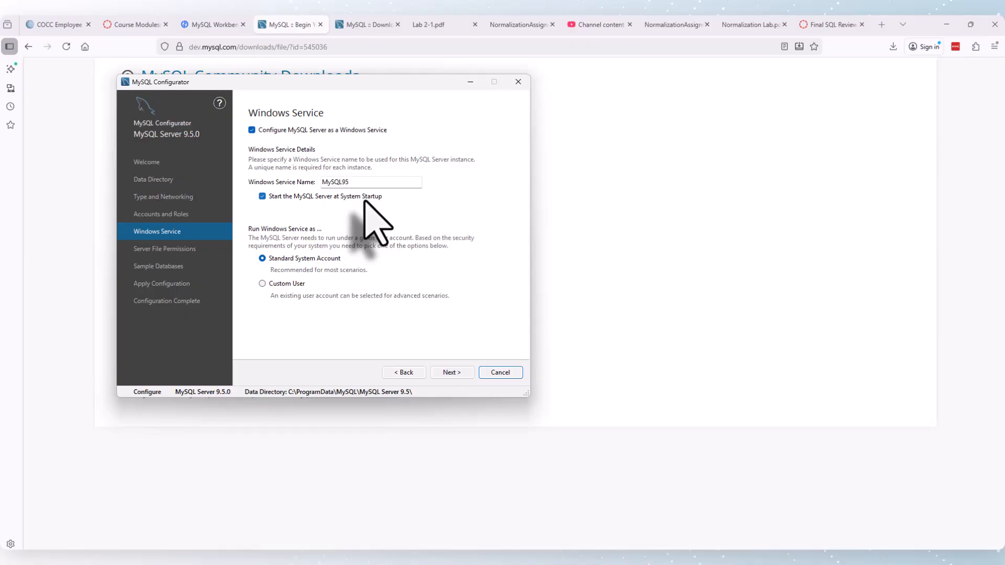
# Accept the MySQL95 Windows service under the Standard System Account, grant full-access server file permissions, and skip both sample databases.
pyautogui.click(452, 373)
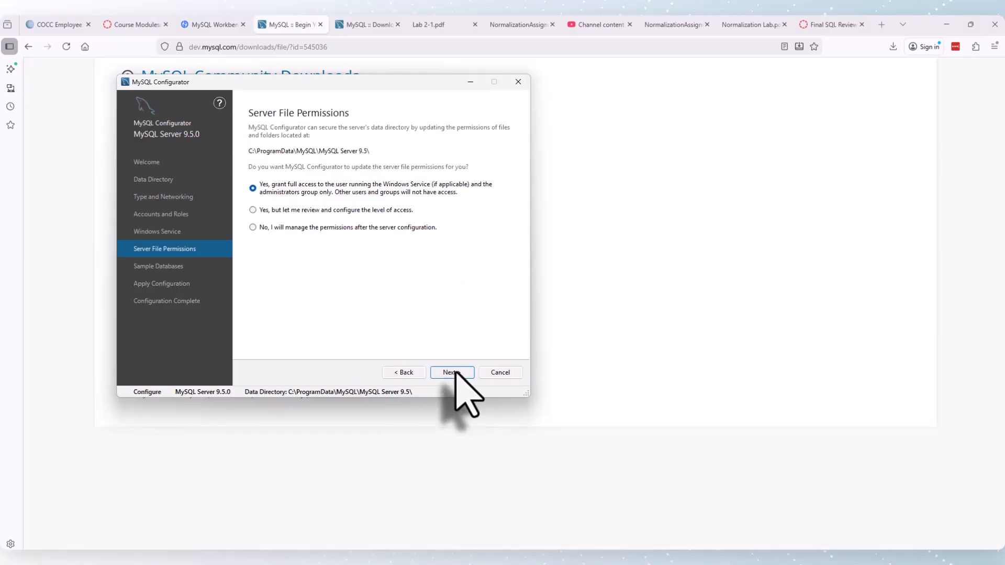
pyautogui.click(452, 373)
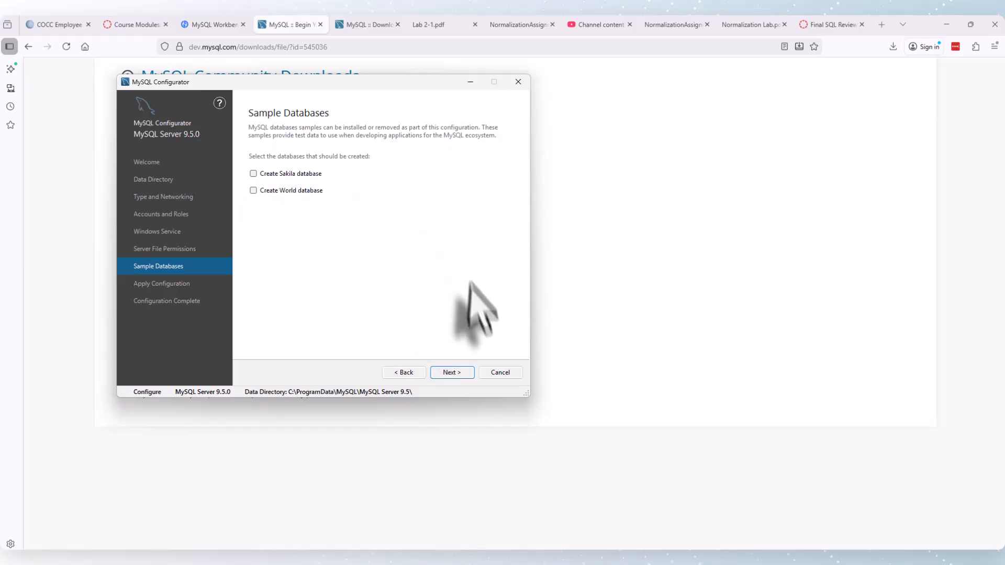
pyautogui.click(452, 373)
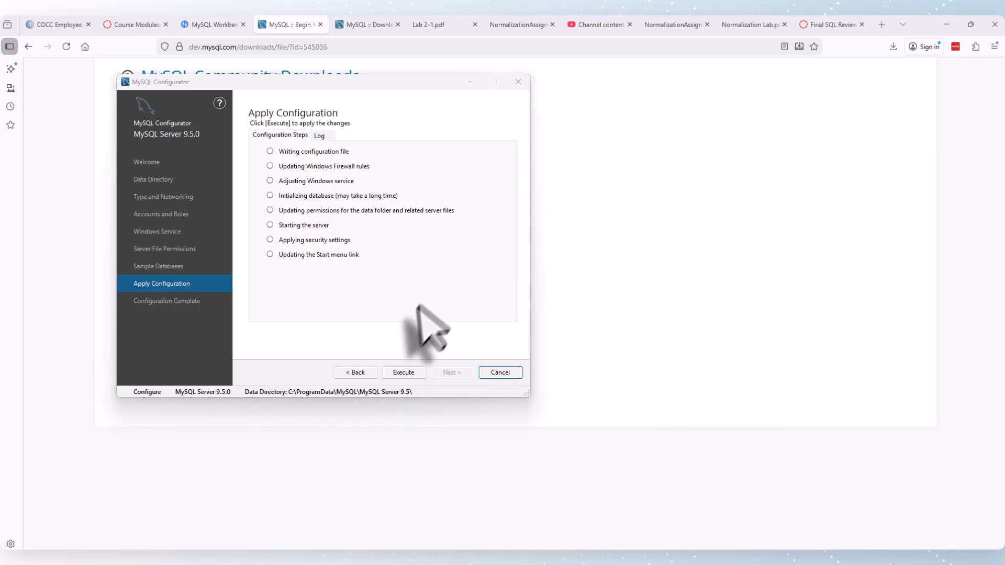
# Apply the MySQL Server configuration and finish the configurator.
pyautogui.click(408, 372)
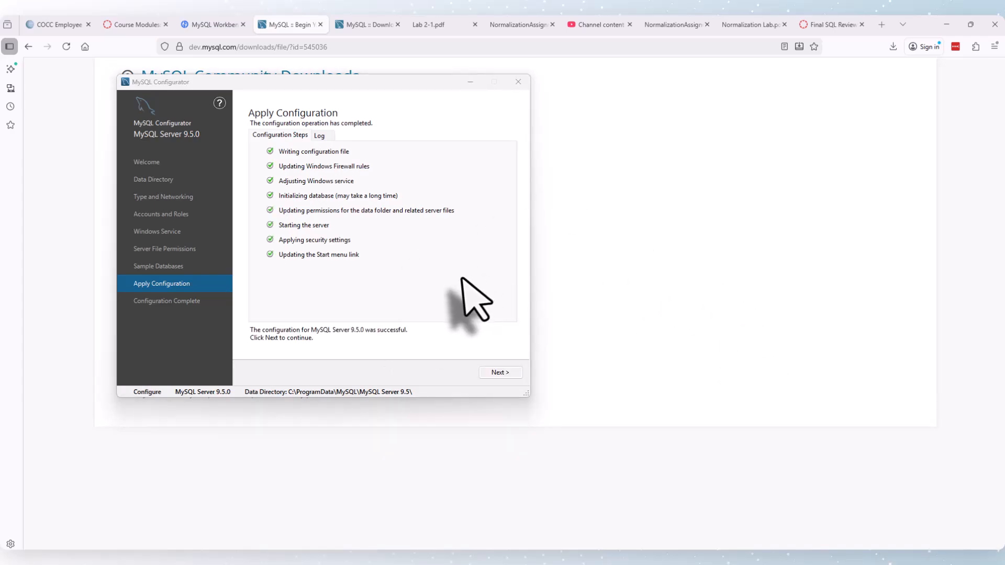
pyautogui.click(495, 371)
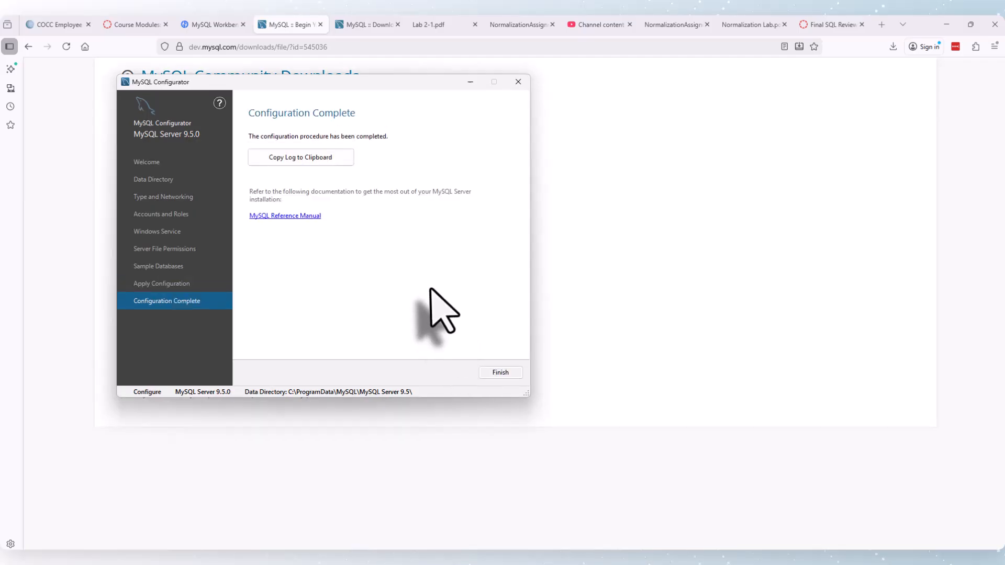
pyautogui.click(508, 372)
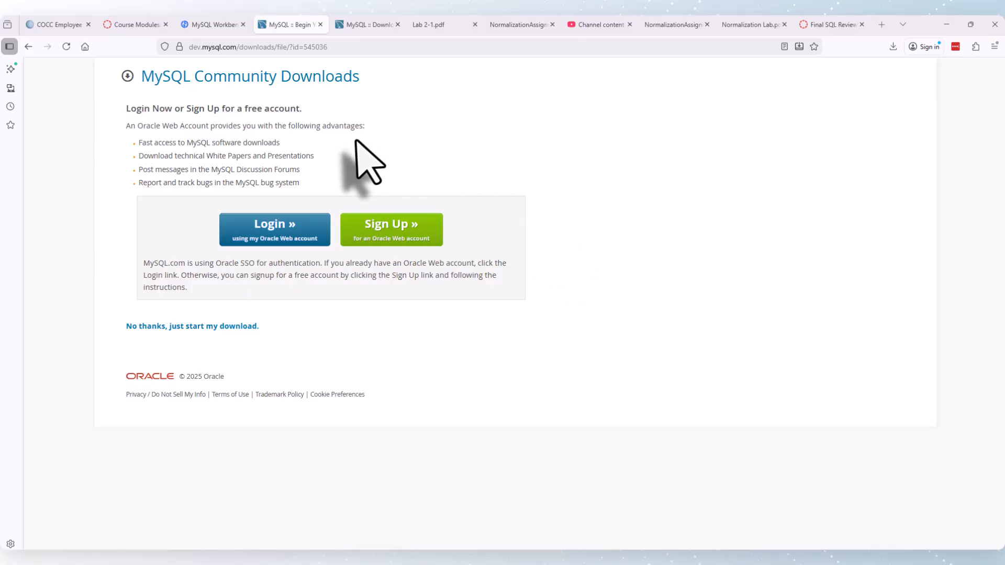
# Return to the Guru99 article and follow its MySQL Workbench link to download the Workbench 8.0.45 Windows MSI installer without logging in.
pyautogui.click(320, 25)
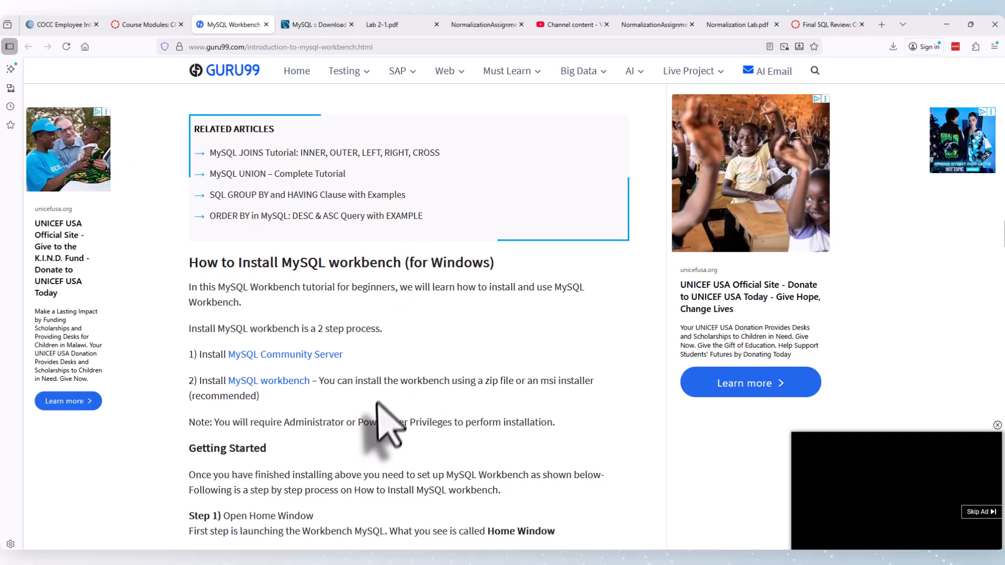
pyautogui.scroll(-2, 405, 408)
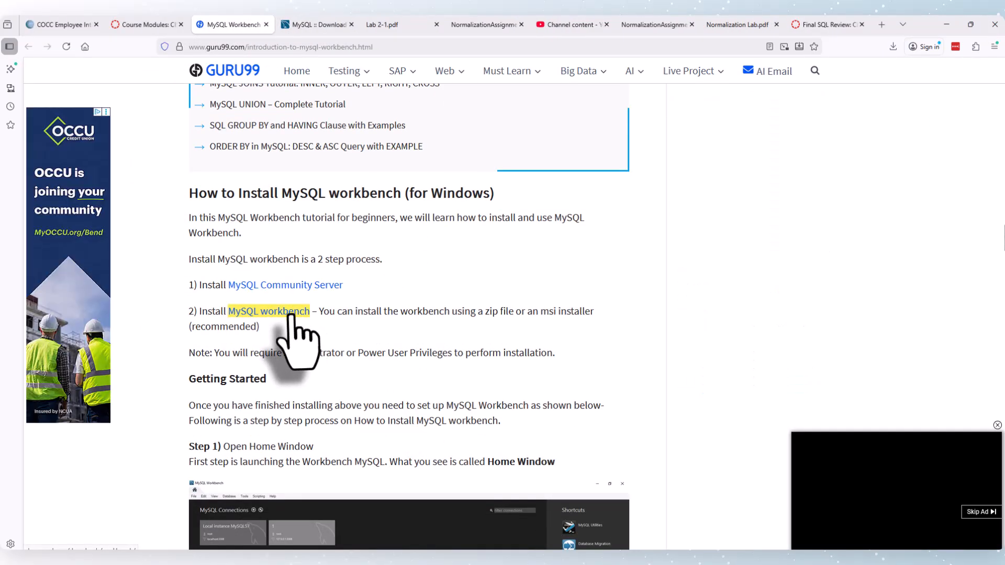
pyautogui.click(291, 313)
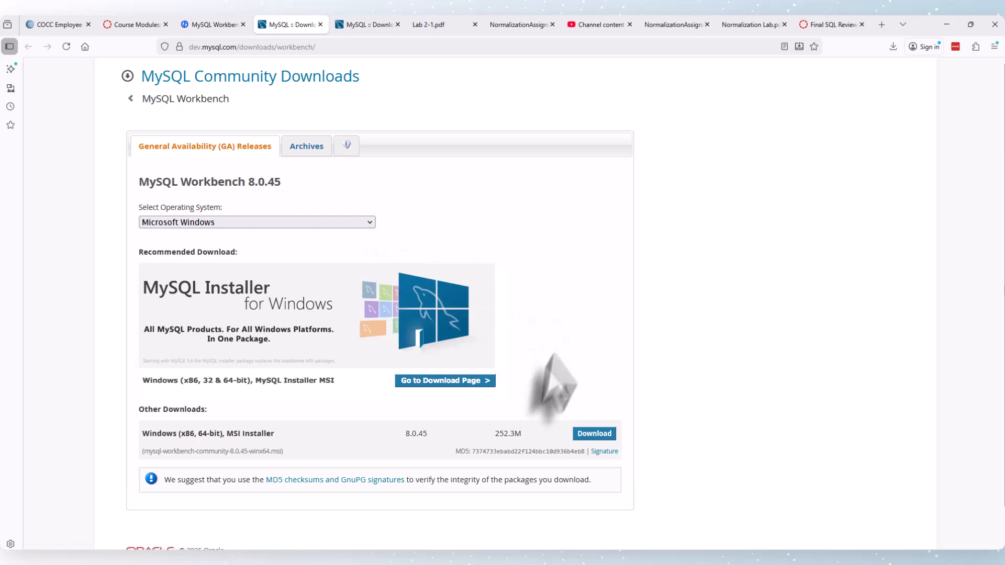
pyautogui.click(597, 434)
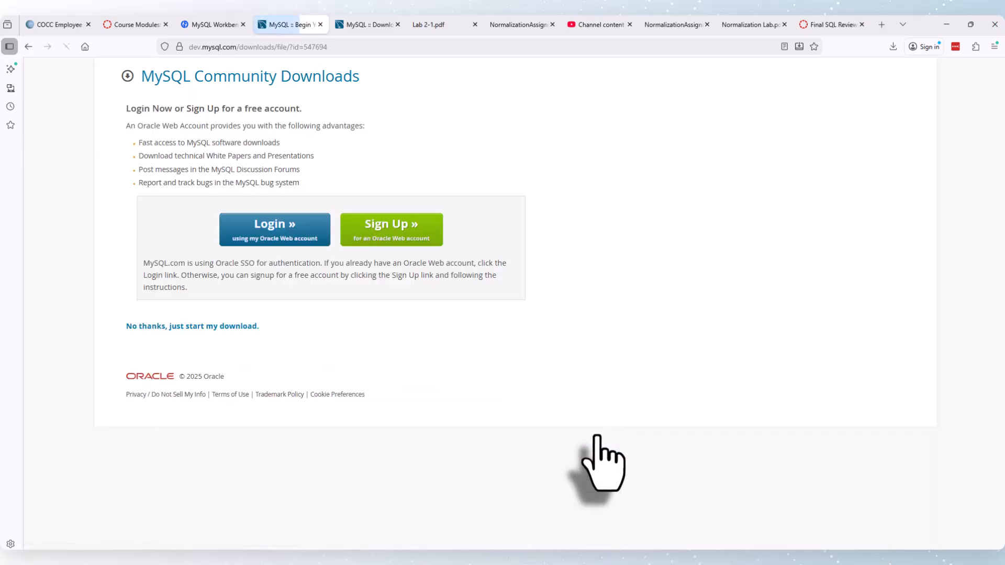
pyautogui.click(226, 327)
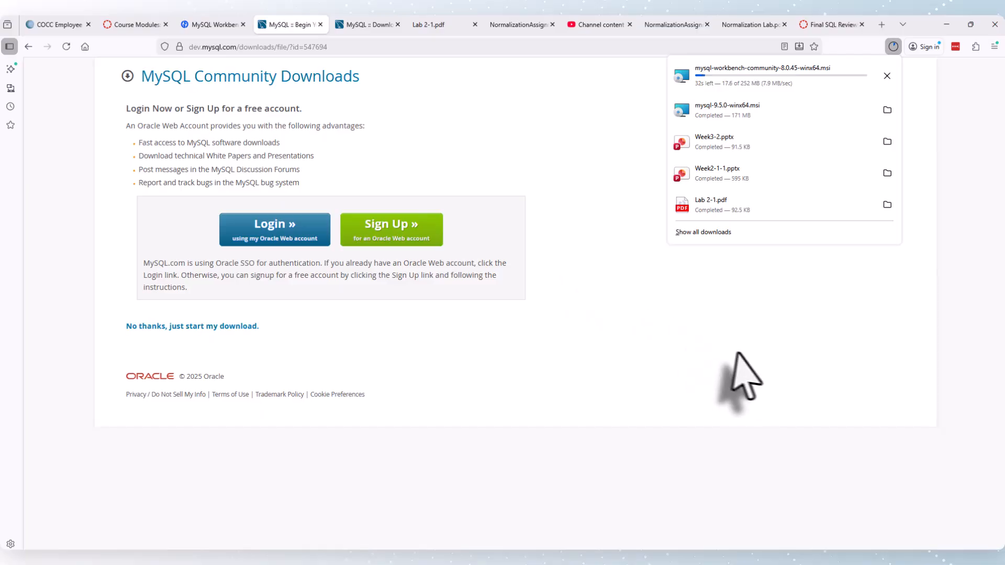
pyautogui.click(763, 371)
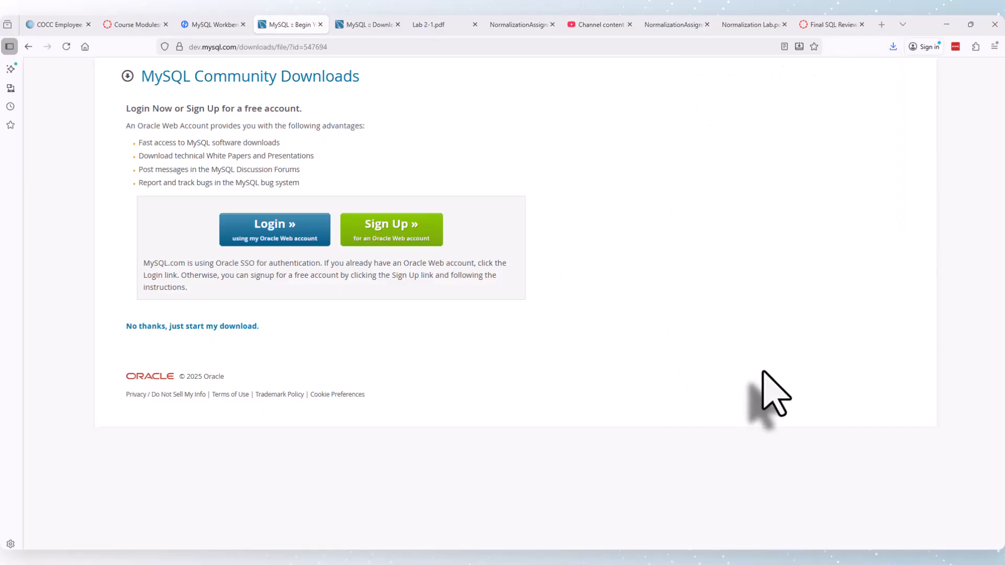
# Launch the downloaded mysql-workbench-community-8.0.45-winx64.msi and confirm opening the executable.
pyautogui.click(892, 47)
pyautogui.click(792, 79)
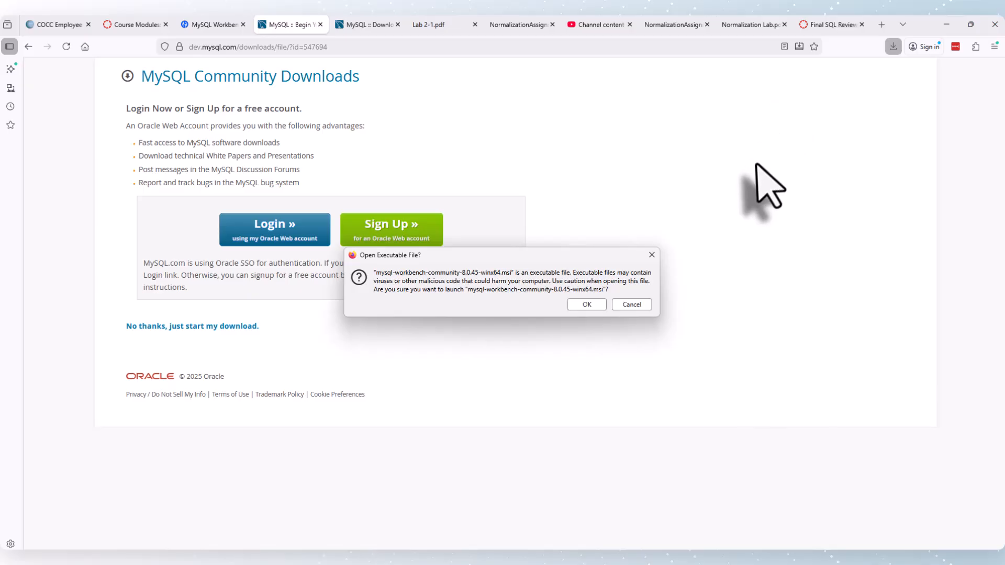
pyautogui.click(587, 305)
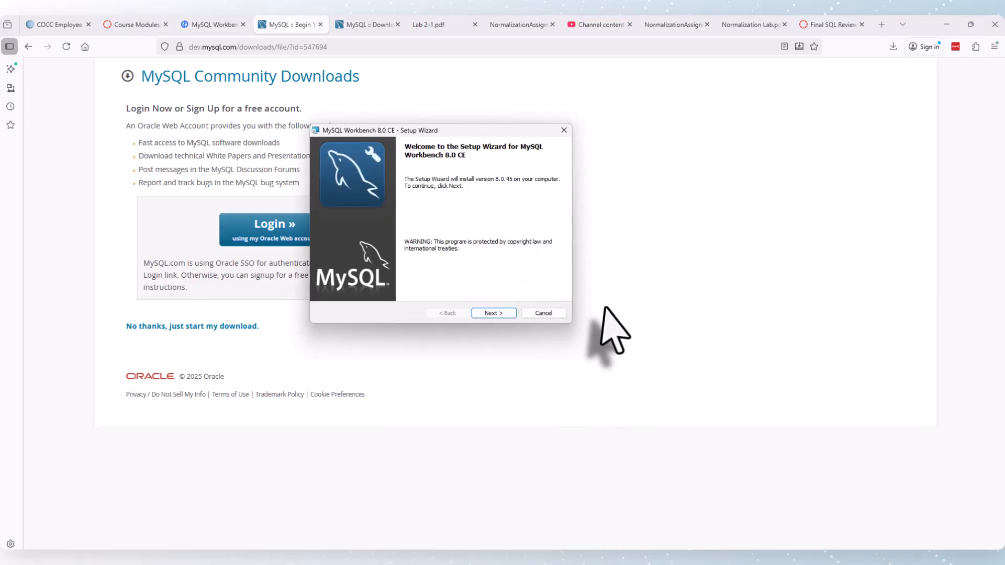
# Install MySQL Workbench 8.0 CE with the default destination folder and Complete setup type, then finish the wizard with Workbench set to launch.
pyautogui.click(500, 313)
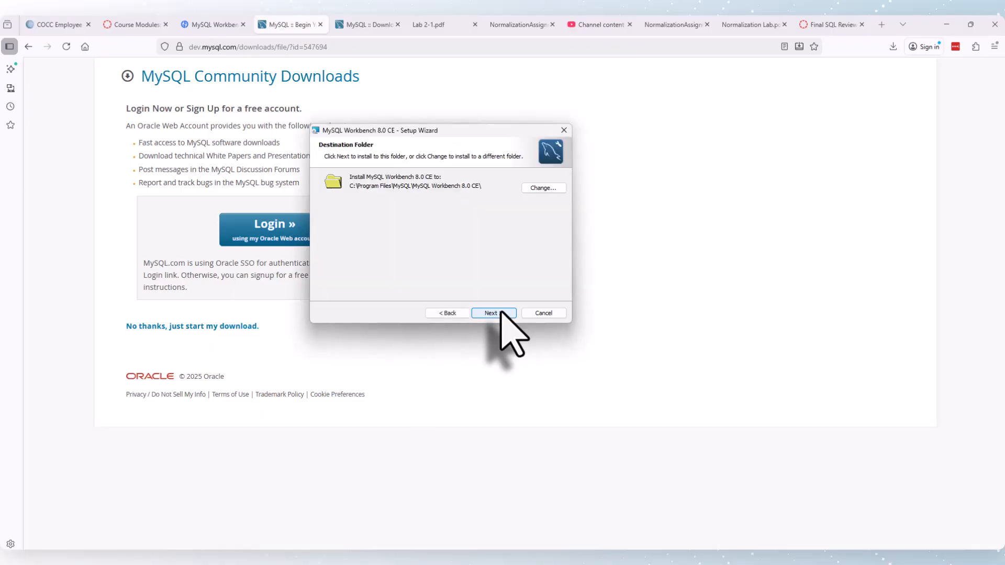
pyautogui.click(500, 313)
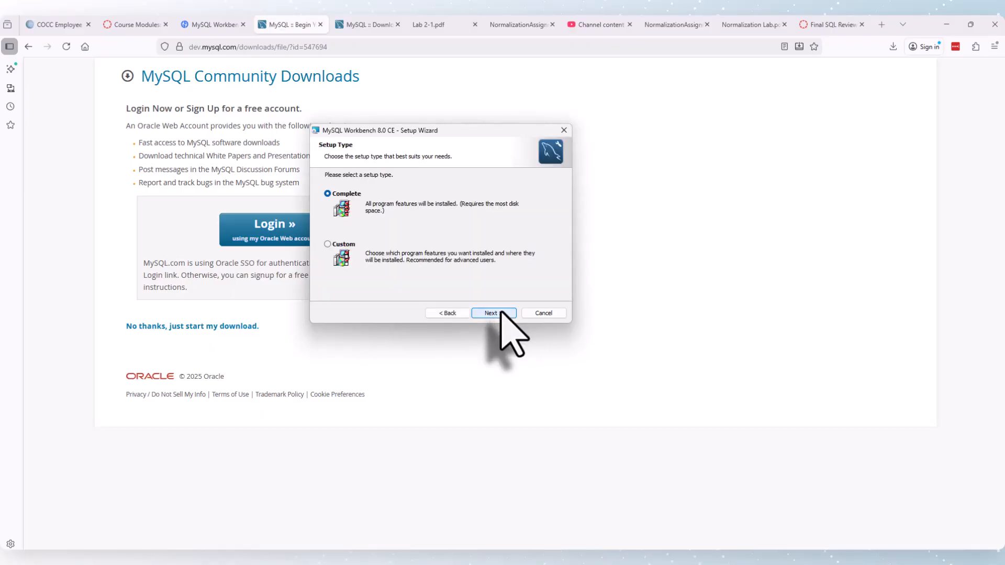
pyautogui.click(501, 313)
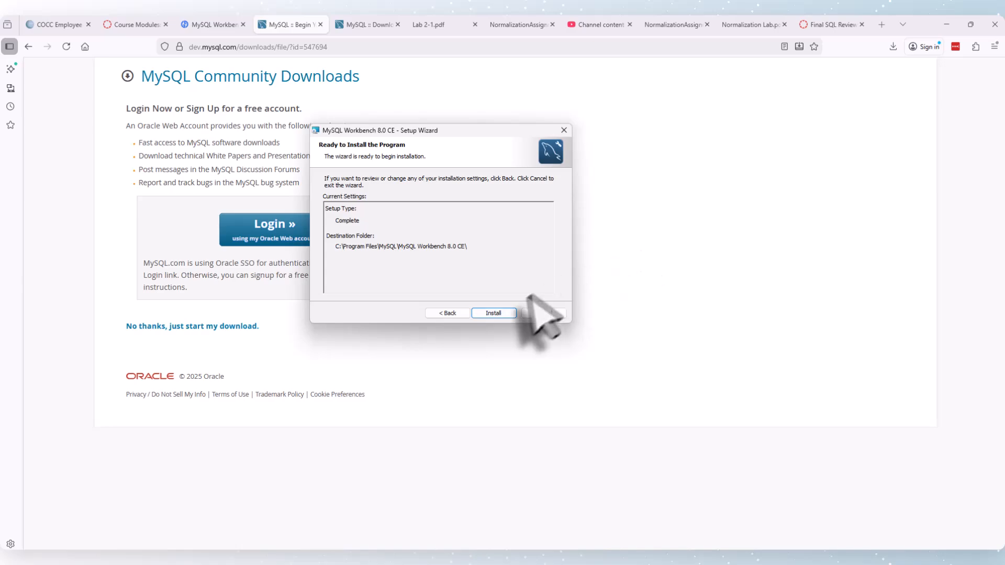
pyautogui.click(502, 313)
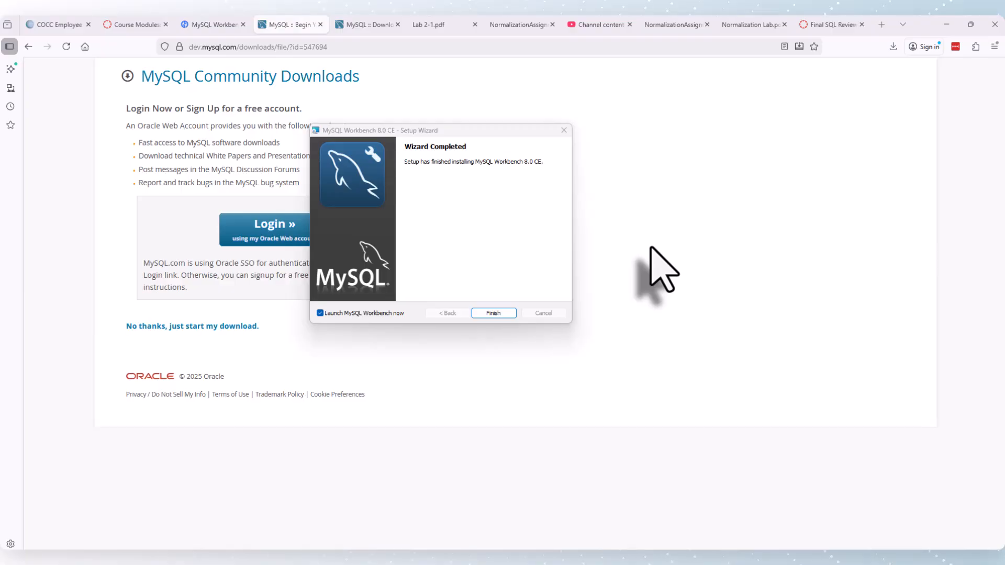
pyautogui.click(489, 313)
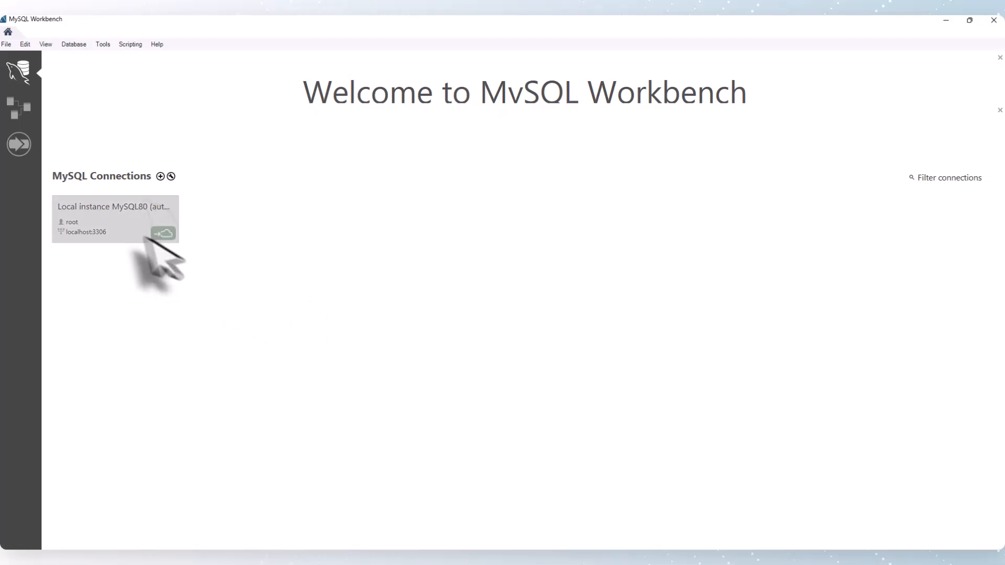
# Connect to the local MySQL instance with the root password saved in the vault, and continue past the version warning with future warnings suppressed.
pyautogui.click(116, 230)
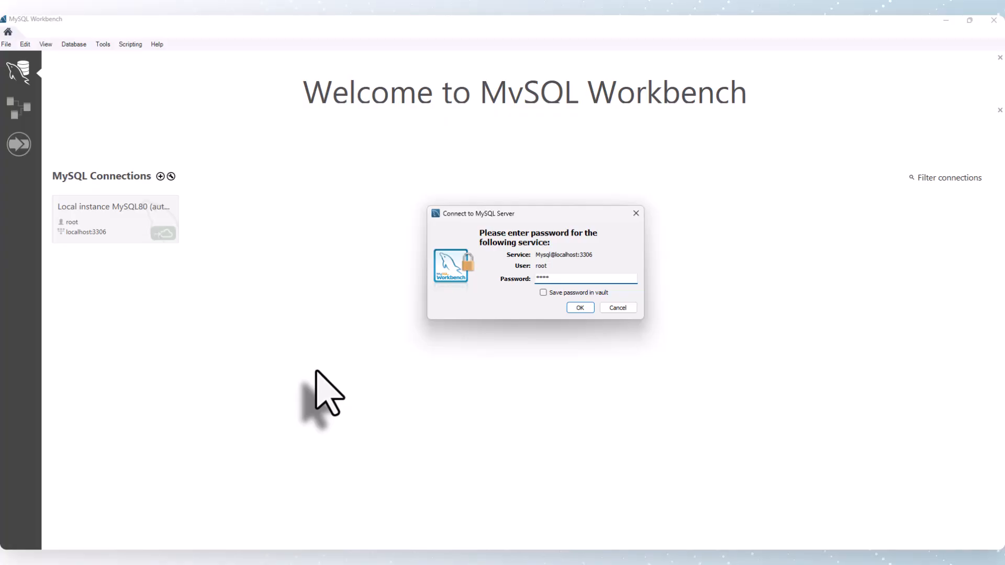
pyautogui.click(543, 293)
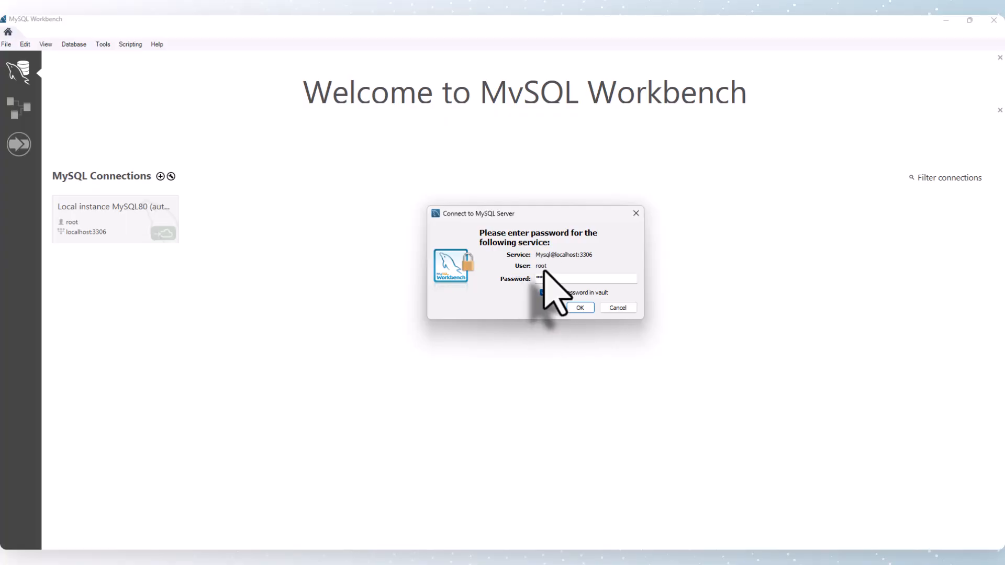
pyautogui.click(589, 308)
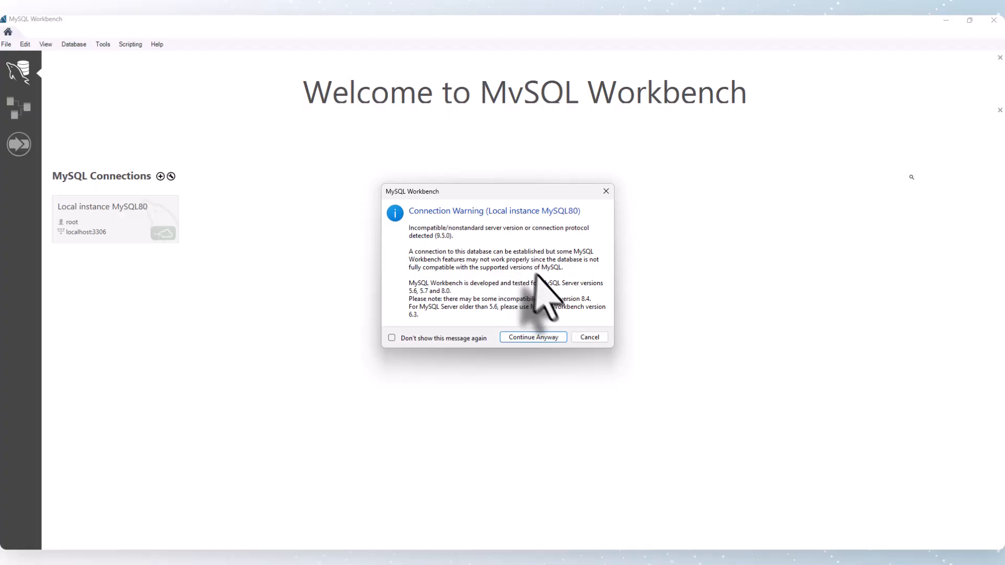
pyautogui.click(391, 338)
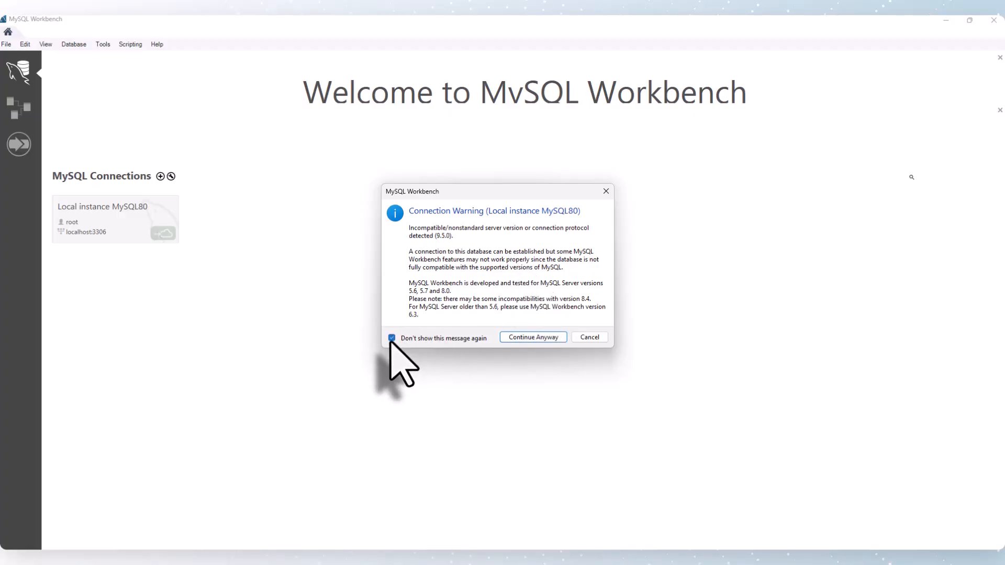
pyautogui.click(553, 338)
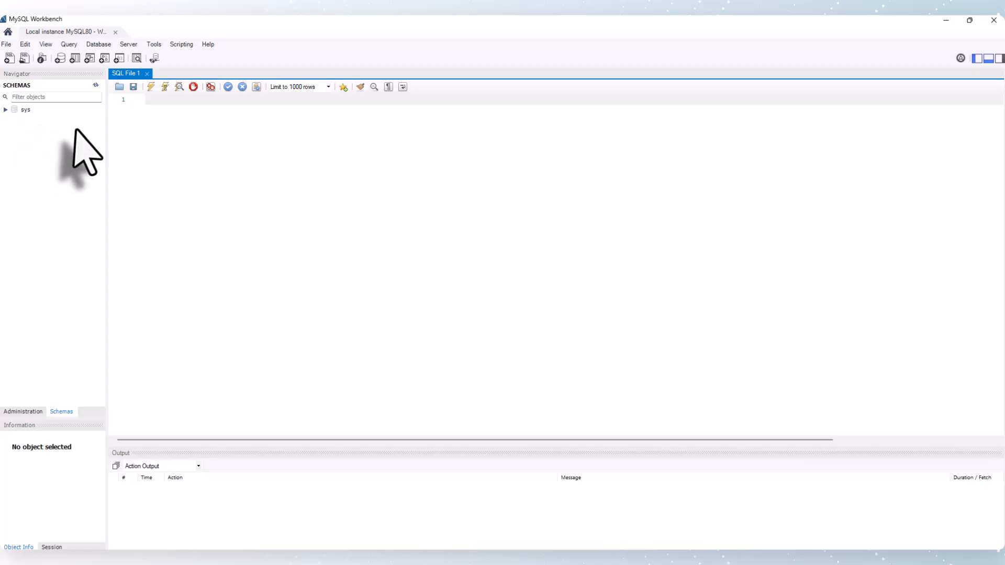
# Review the Administration options in the navigator, return to the schema list, and expand and collapse the sys schema.
pyautogui.click(23, 411)
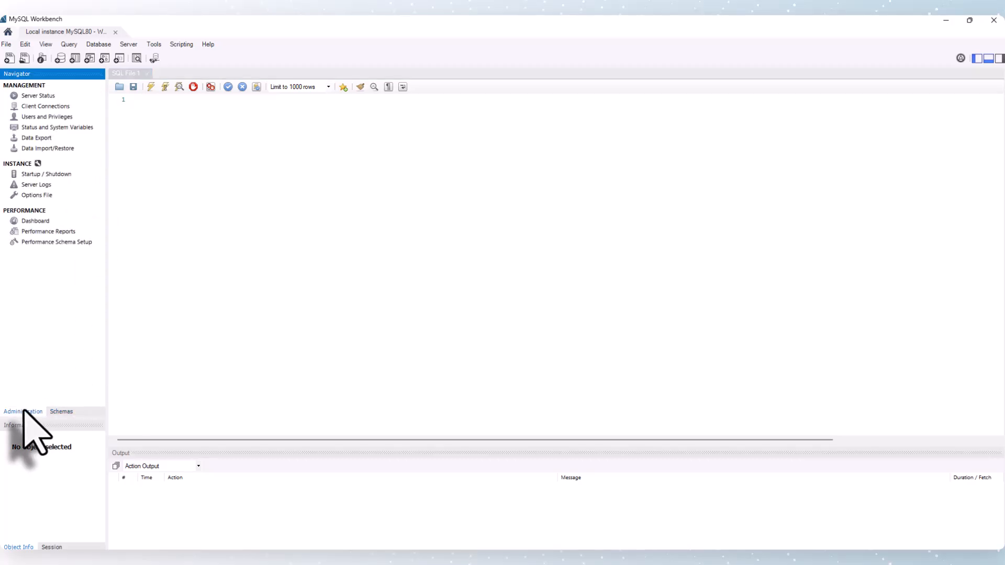
pyautogui.click(60, 412)
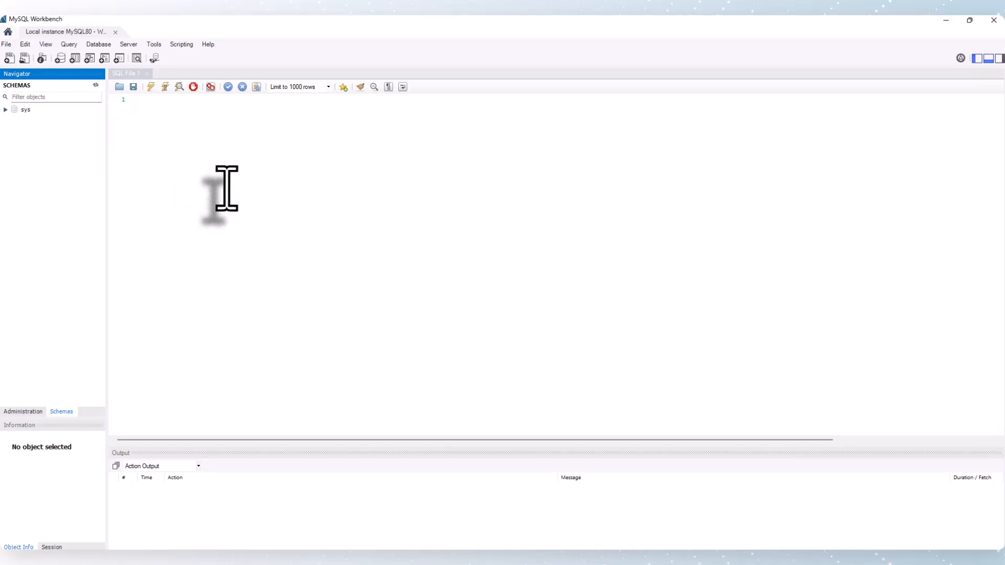
pyautogui.click(5, 109)
pyautogui.click(5, 109)
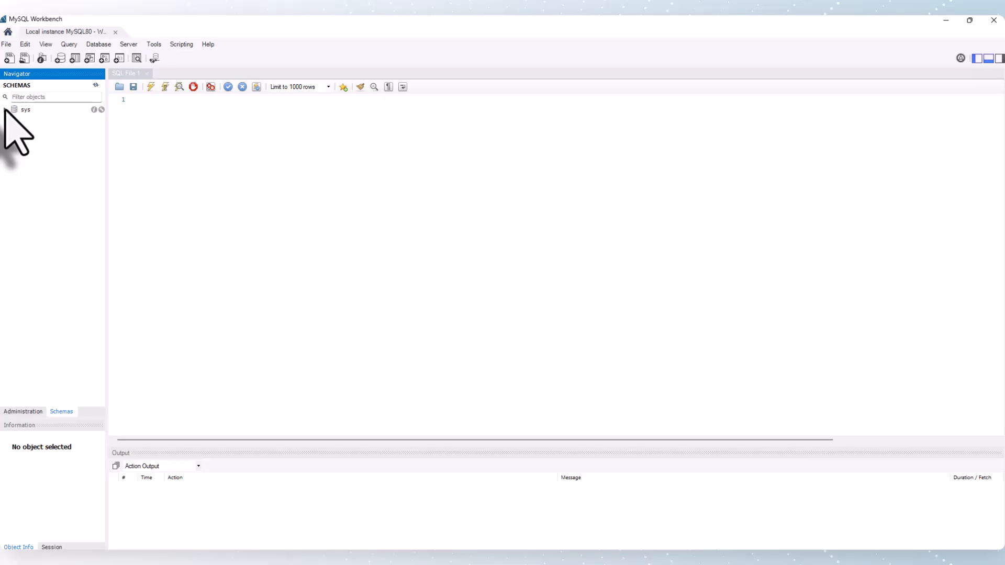
# Close the local instance connection and view the Setup New Connection form without creating a connection.
pyautogui.click(114, 32)
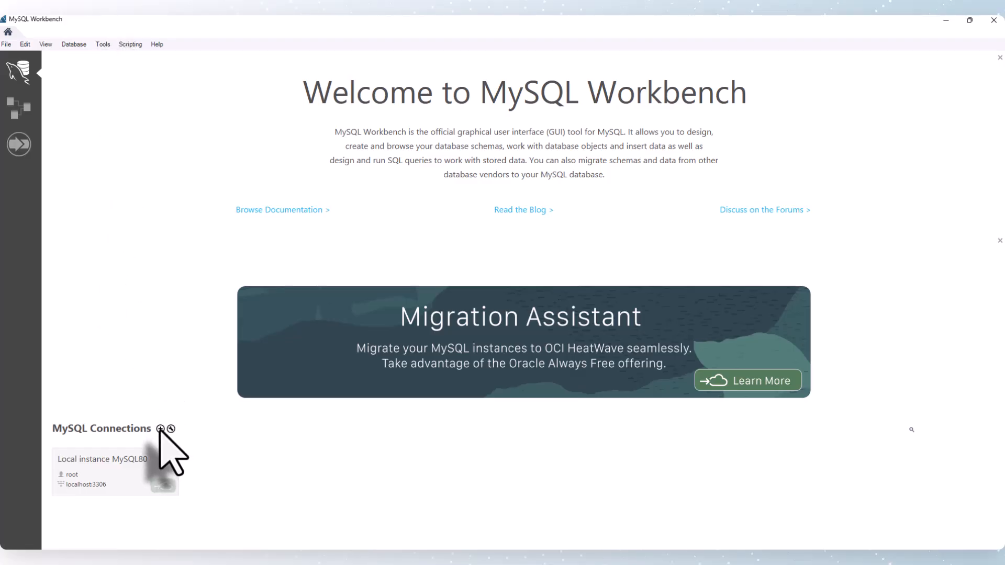
pyautogui.click(160, 428)
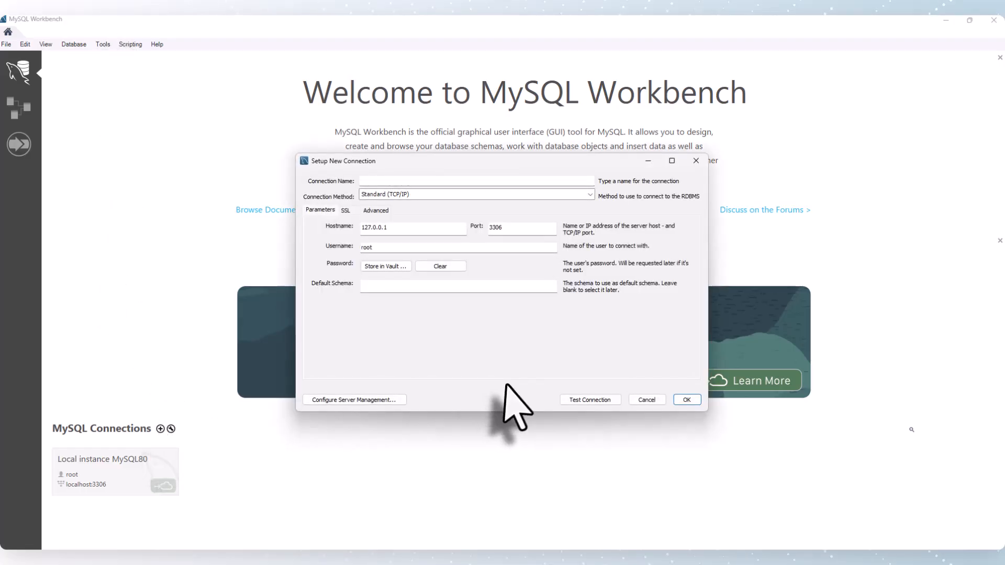
pyautogui.moveTo(539, 161); pyautogui.dragTo(406, 119)
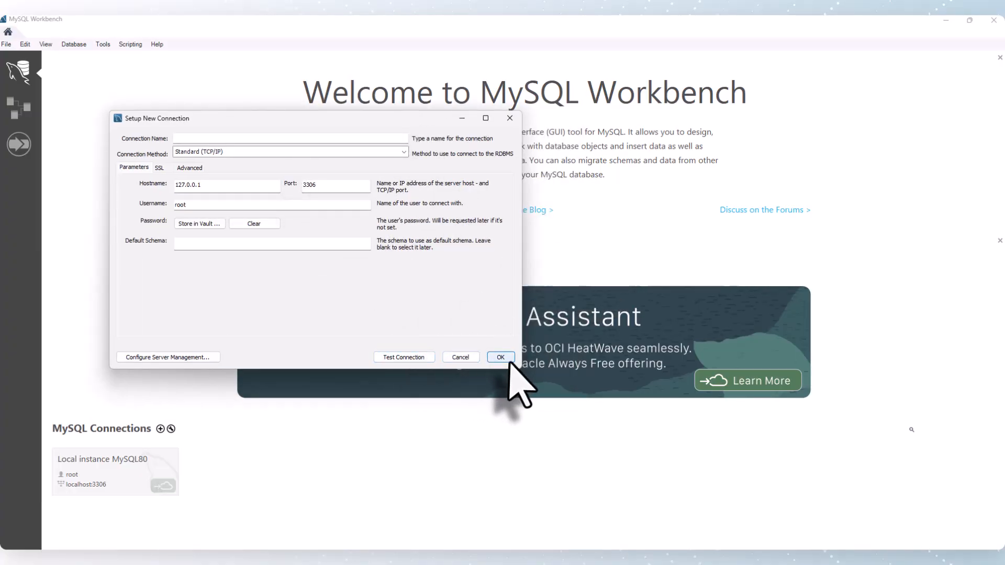
pyautogui.click(509, 118)
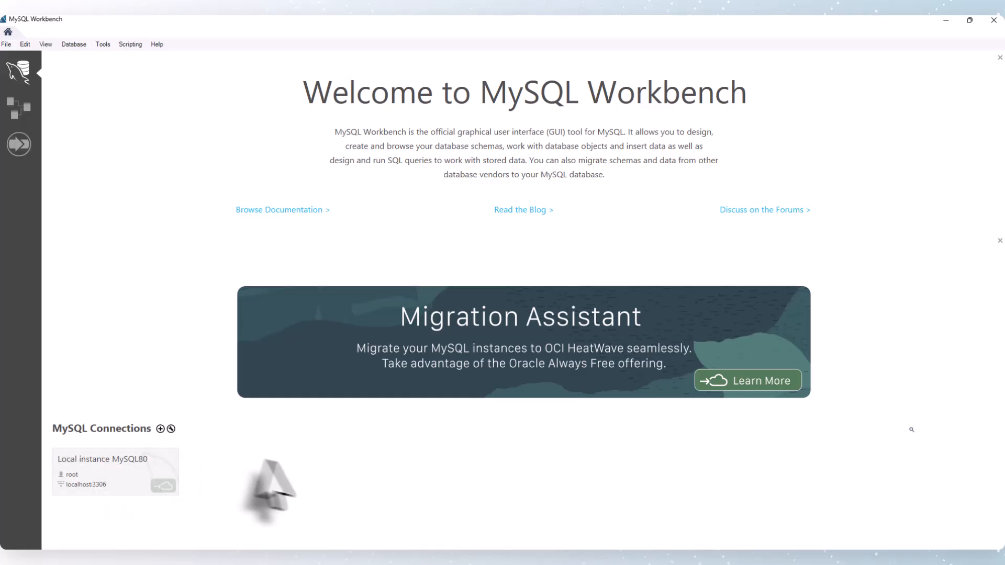
# Reopen the local instance connection, ignoring the workspace restore error, and close its empty query before returning to the home screen.
pyautogui.click(132, 472)
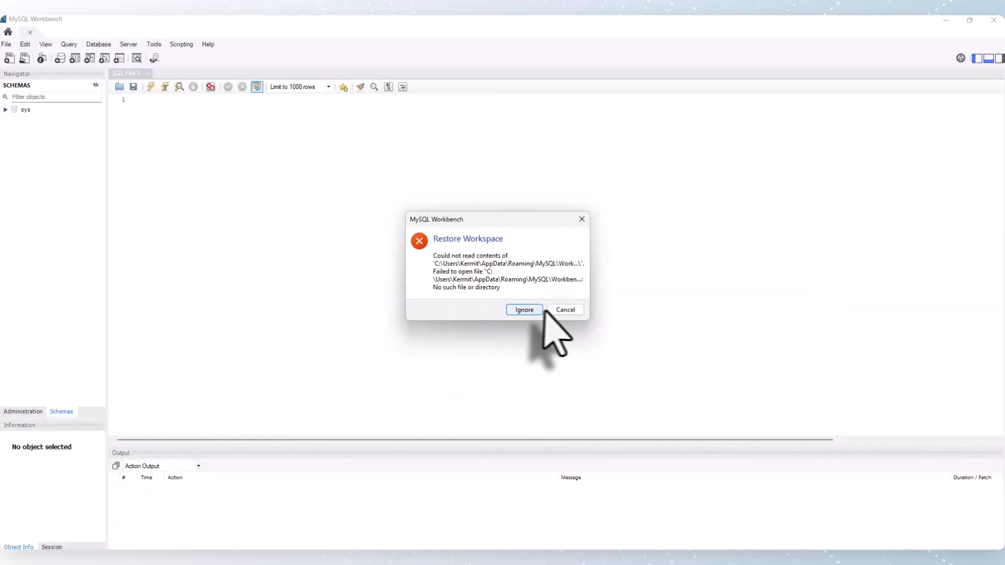
pyautogui.click(524, 309)
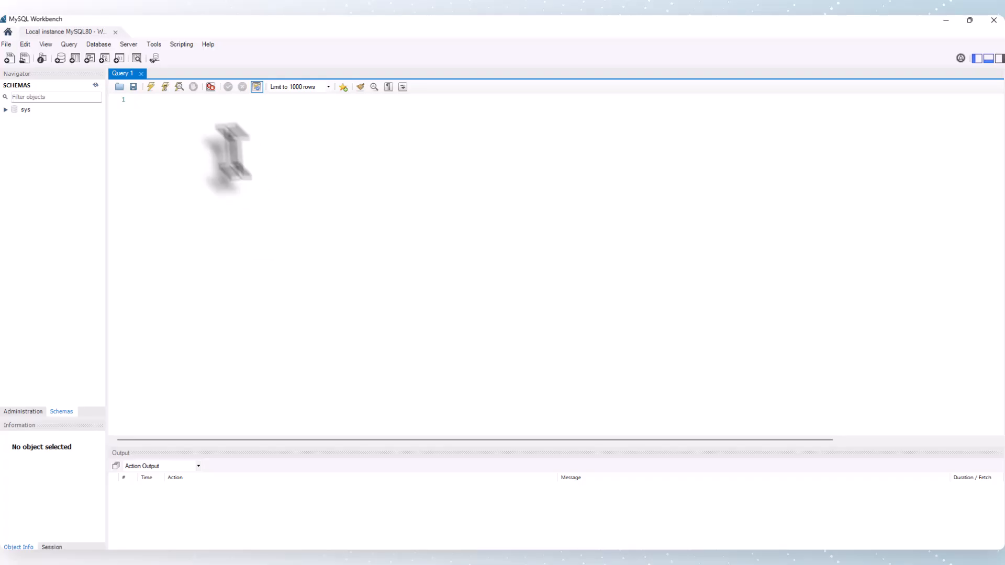
pyautogui.click(141, 74)
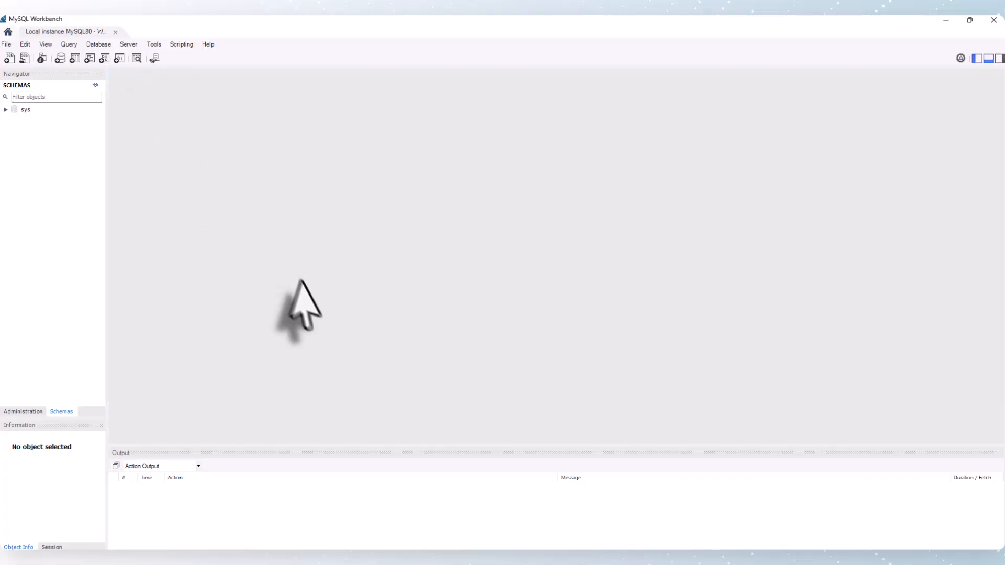
pyautogui.click(8, 31)
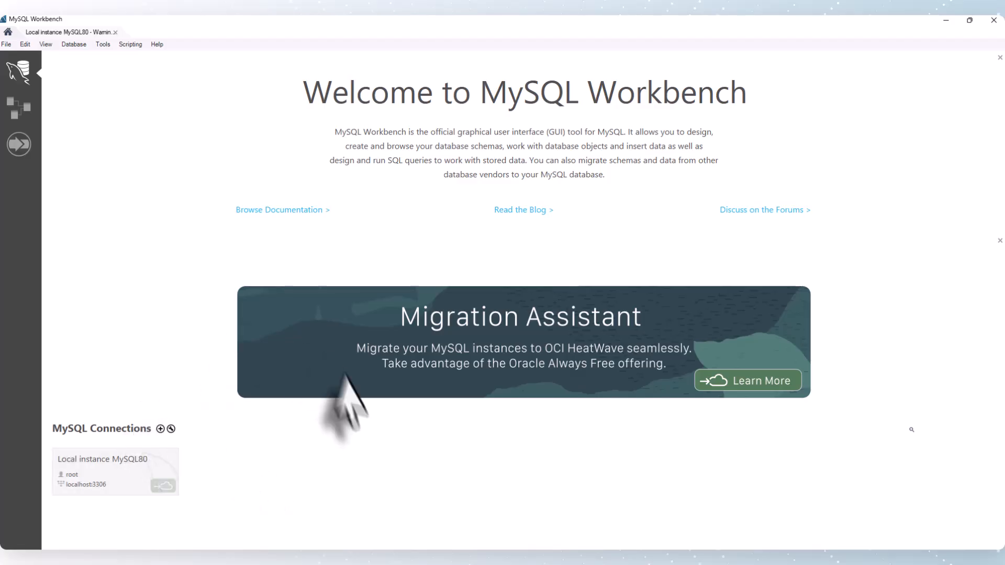